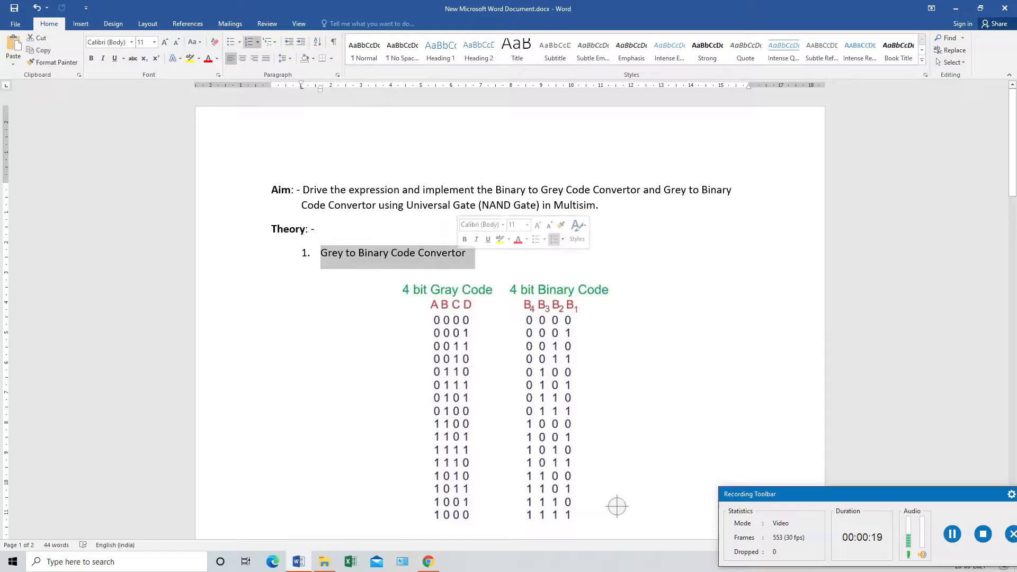
Step: Review the document's Grey to Binary Code Convertor section and the Binary to Grey Code Convertor exercise on the second page
scroll(502, 360, "down", 6)
scroll(617, 201, "down", 12)
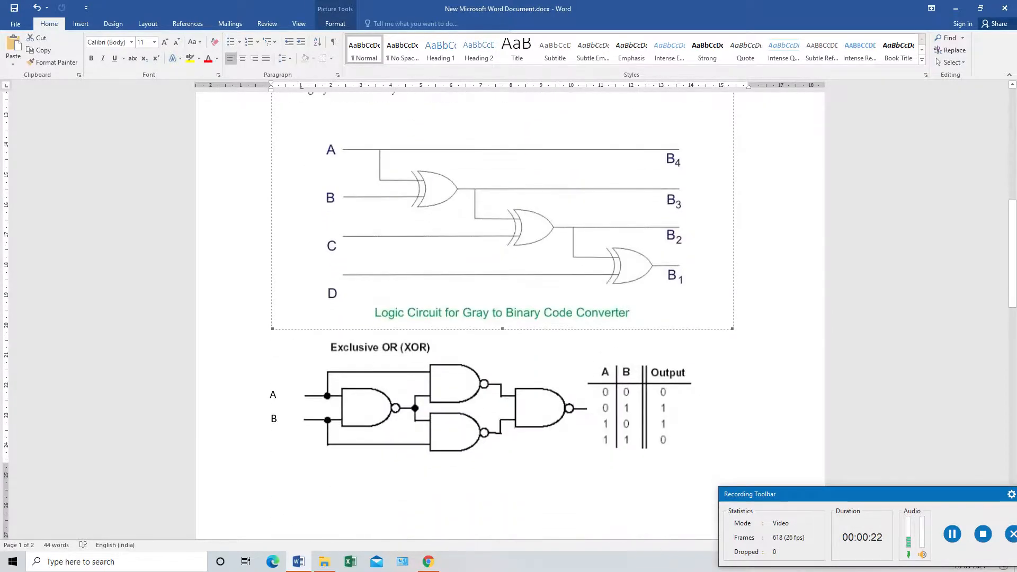
left_click_drag(319, 216, 512, 215)
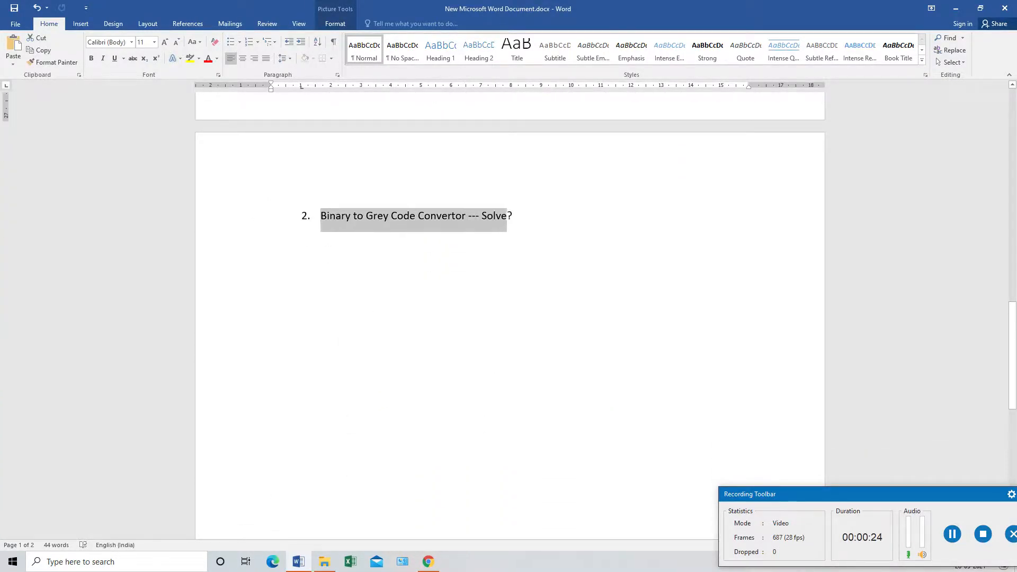
scroll(617, 391, "up", 15)
scroll(323, 253, "up", 3)
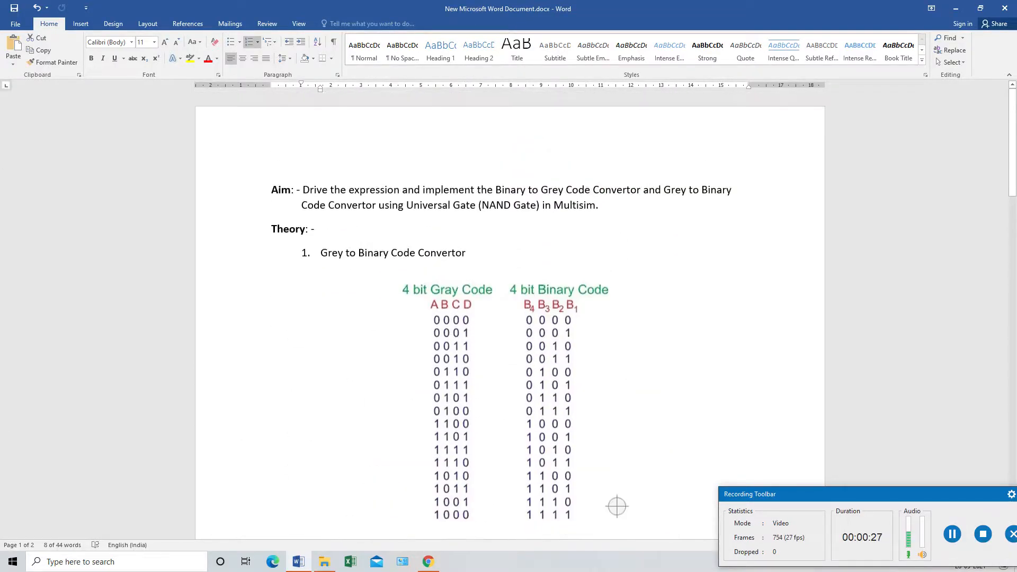
left_click_drag(320, 252, 474, 253)
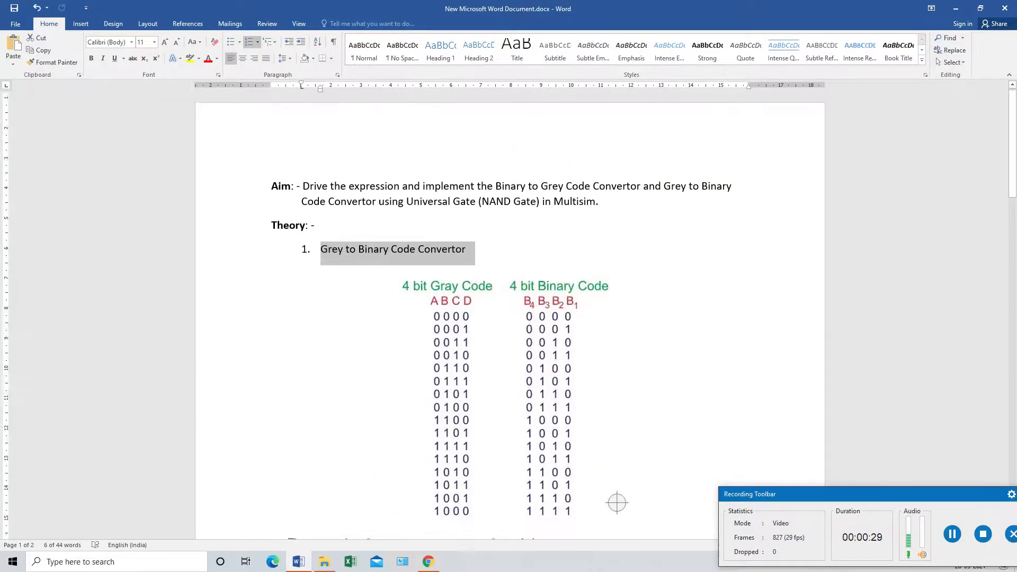
scroll(508, 318, "down", 3)
scroll(508, 318, "down", 11)
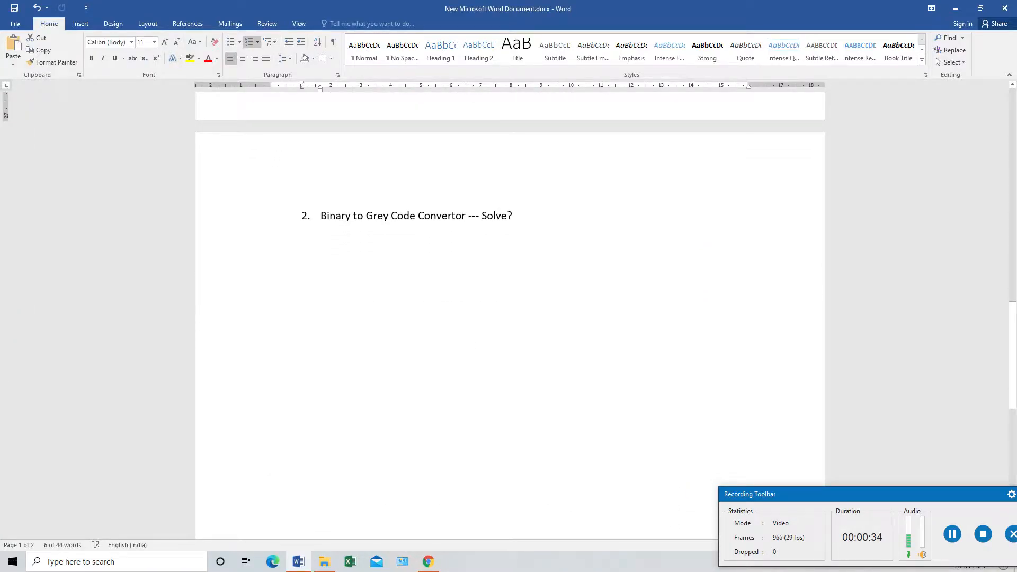
scroll(508, 291, "up", 4)
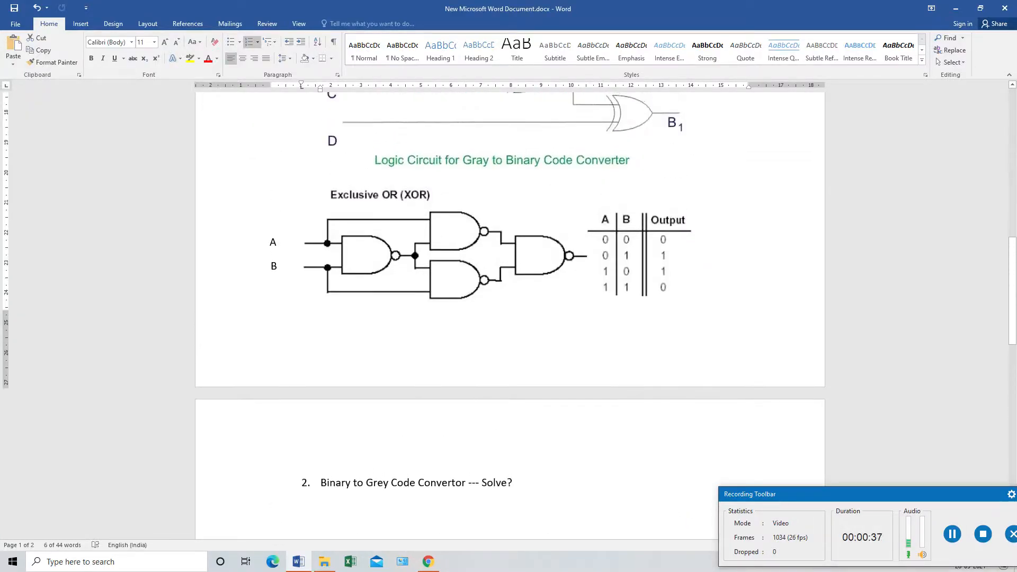
scroll(617, 462, "up", 10)
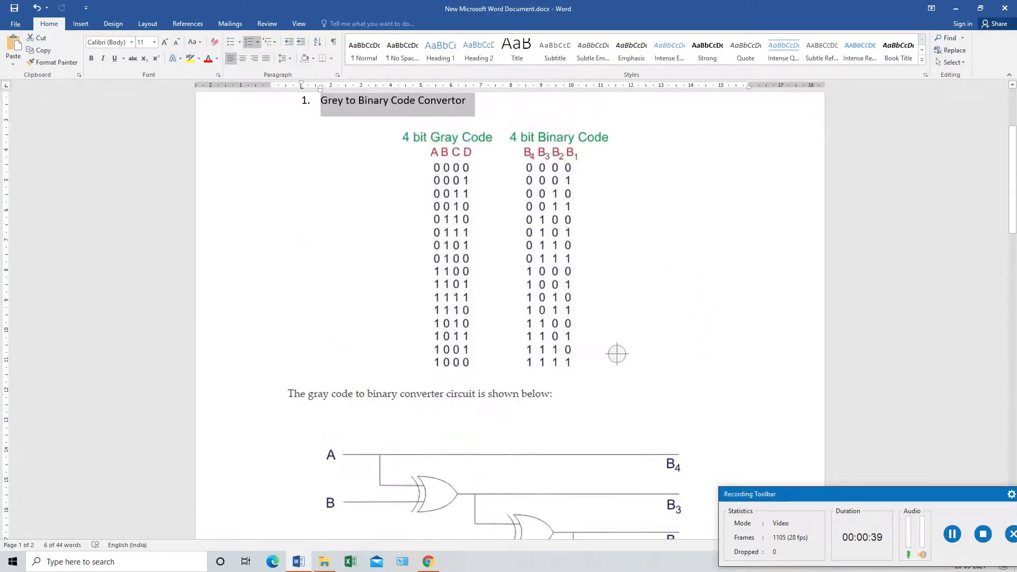
Step: Examine the 4-bit Gray and binary code table together with the logic circuit for the Gray to binary converter
left_click(399, 167)
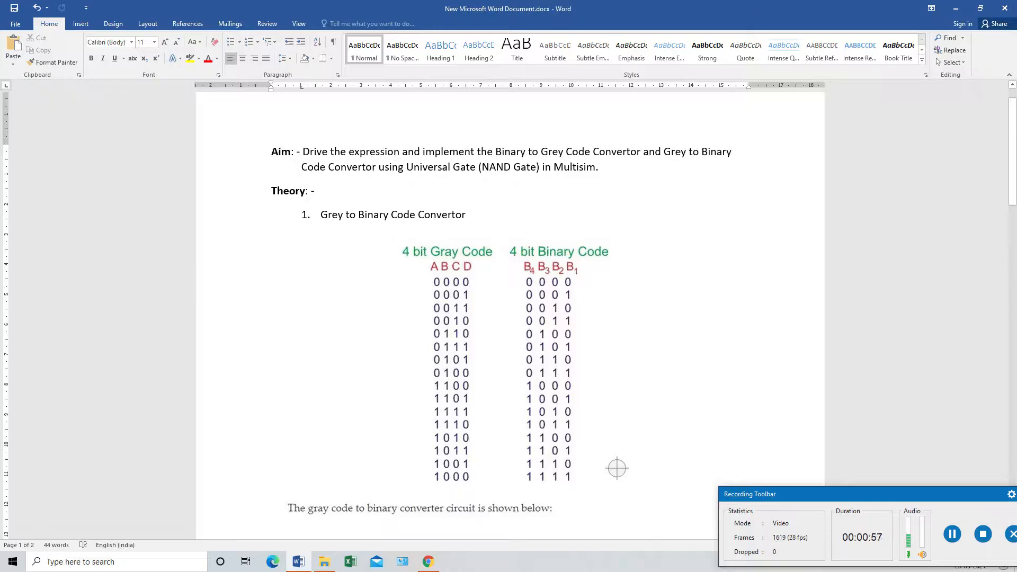
left_click(617, 468)
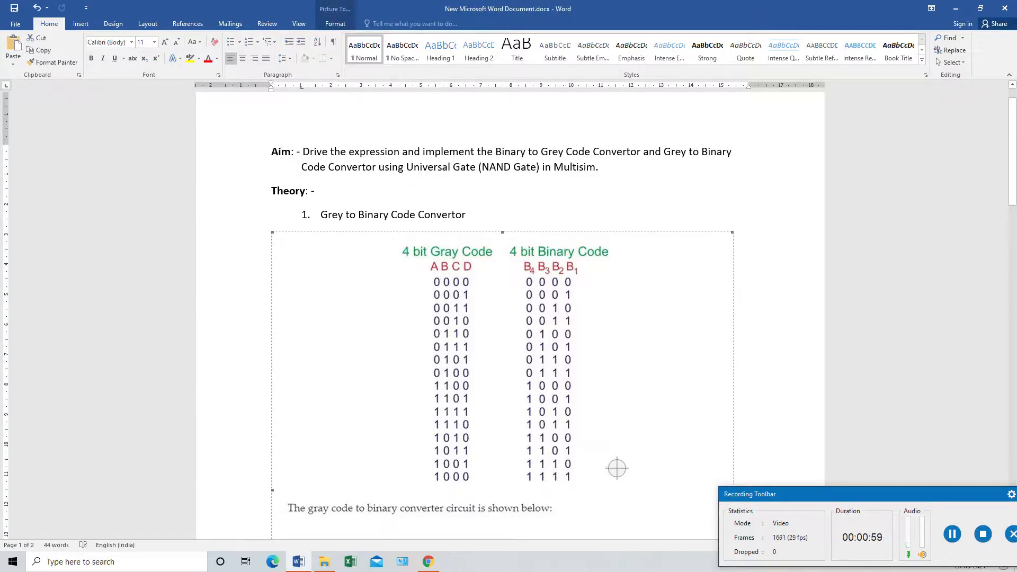
left_click(228, 339)
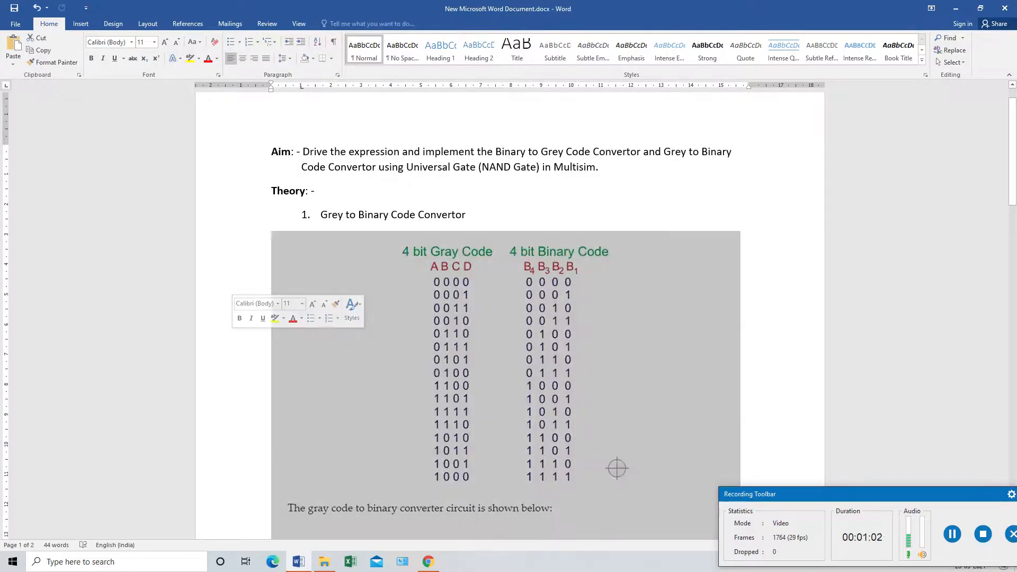
left_click(470, 215)
scroll(510, 318, "down", 7)
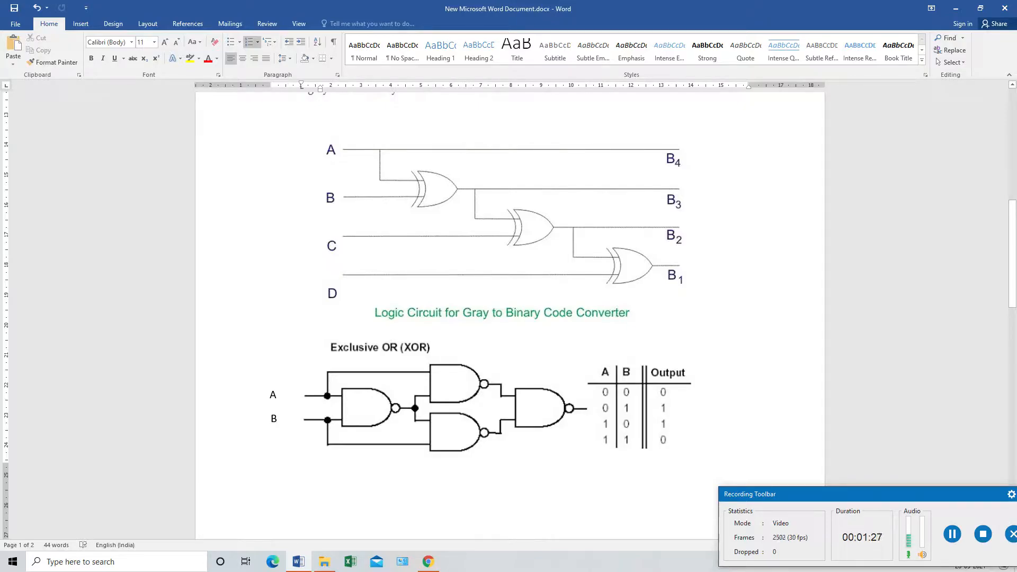
scroll(615, 418, "up", 10)
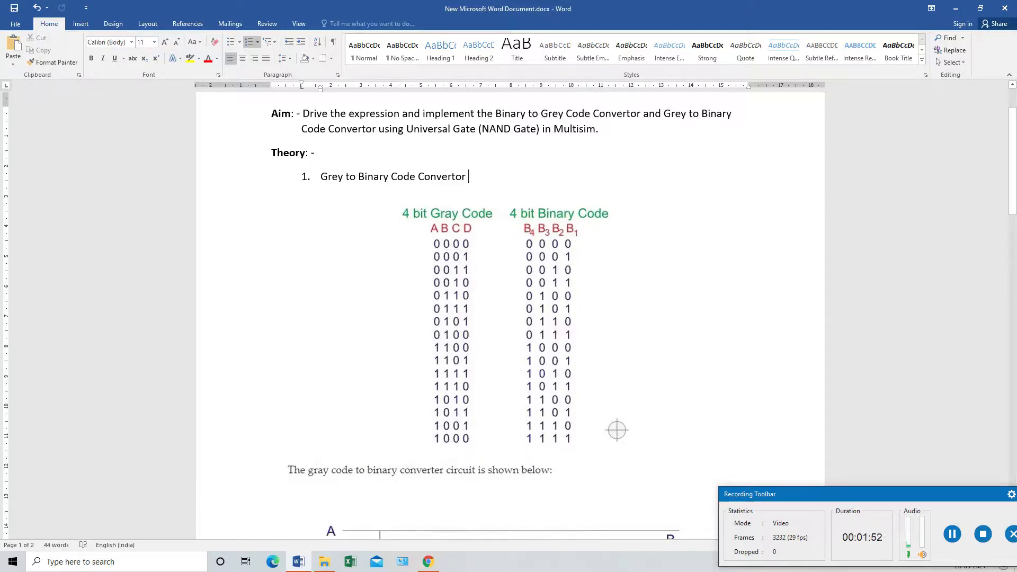
scroll(508, 318, "down", 5)
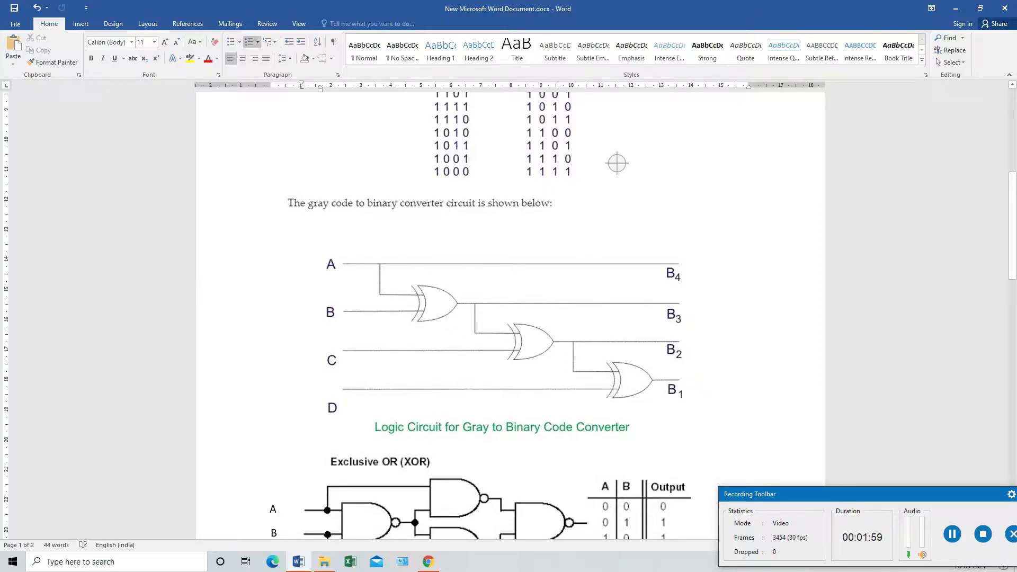
scroll(509, 318, "up", 5)
scroll(508, 317, "down", 4)
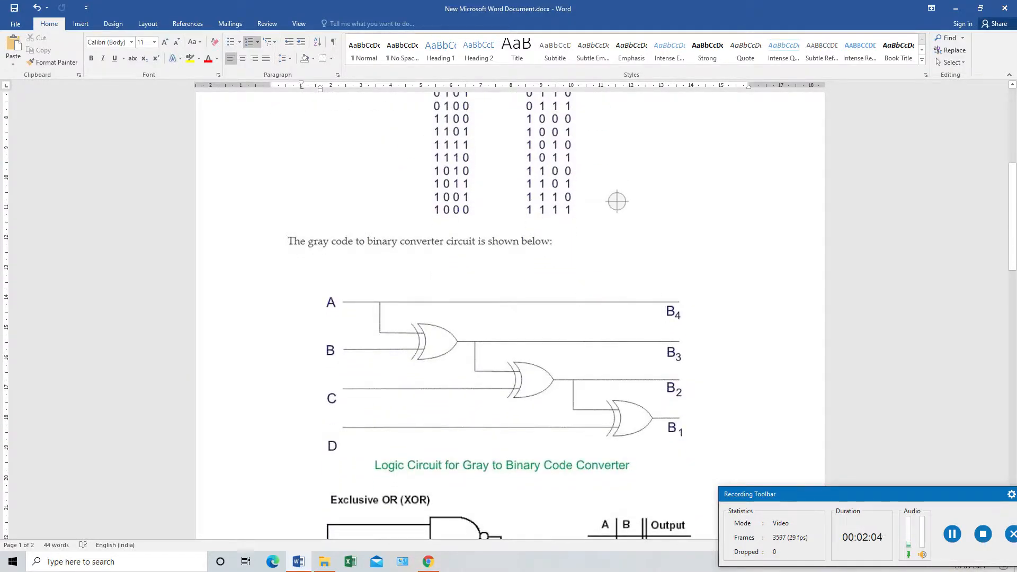
scroll(508, 318, "down", 3)
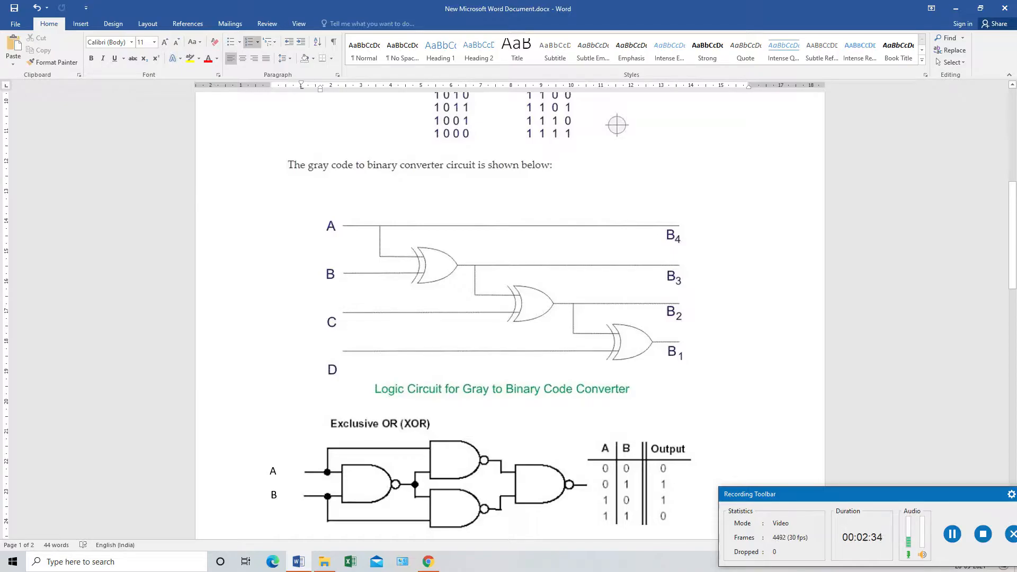
scroll(508, 318, "up", 10)
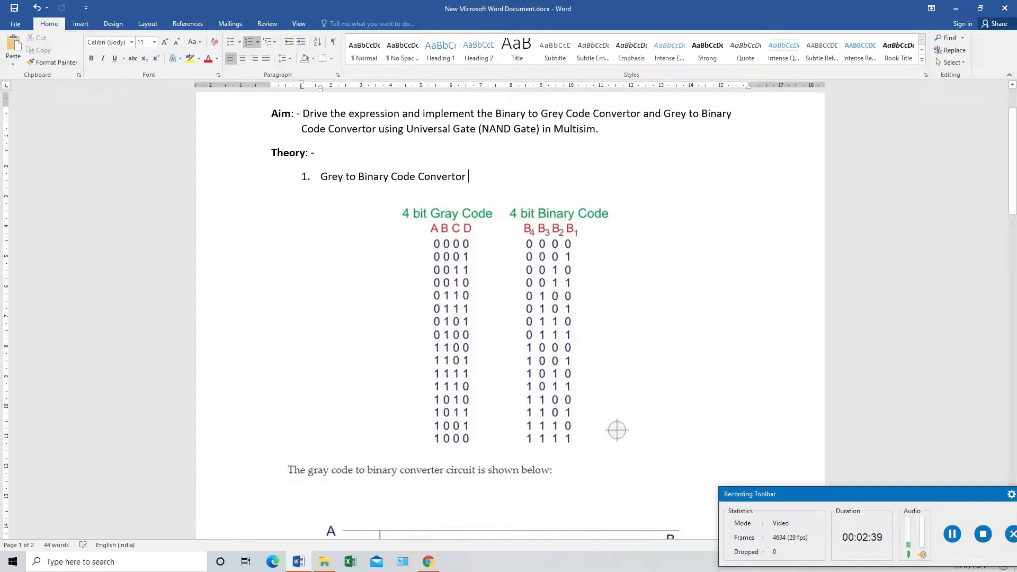
scroll(508, 317, "down", 3)
scroll(508, 318, "up", 5)
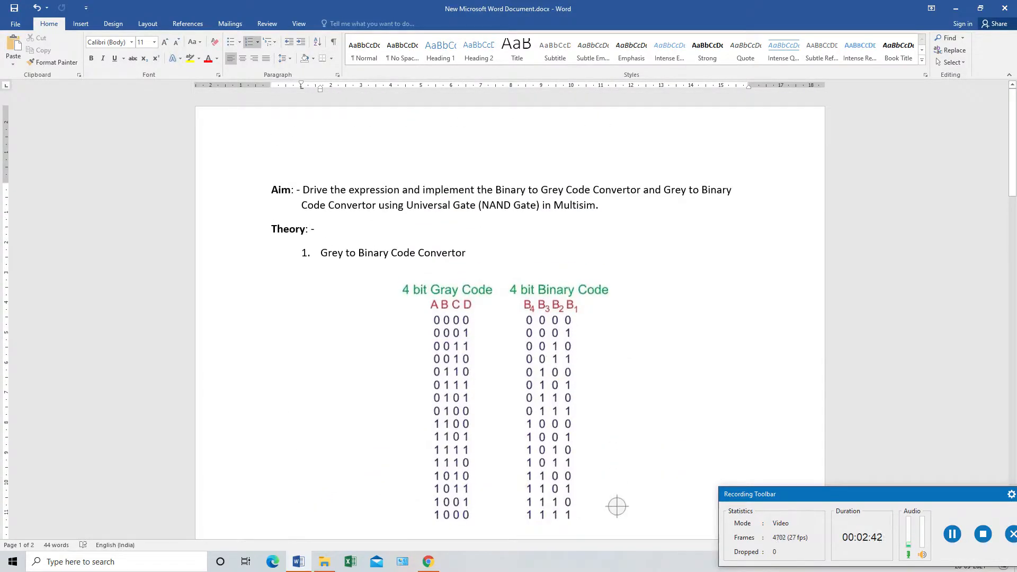
scroll(508, 317, "down", 6)
scroll(509, 318, "down", 7)
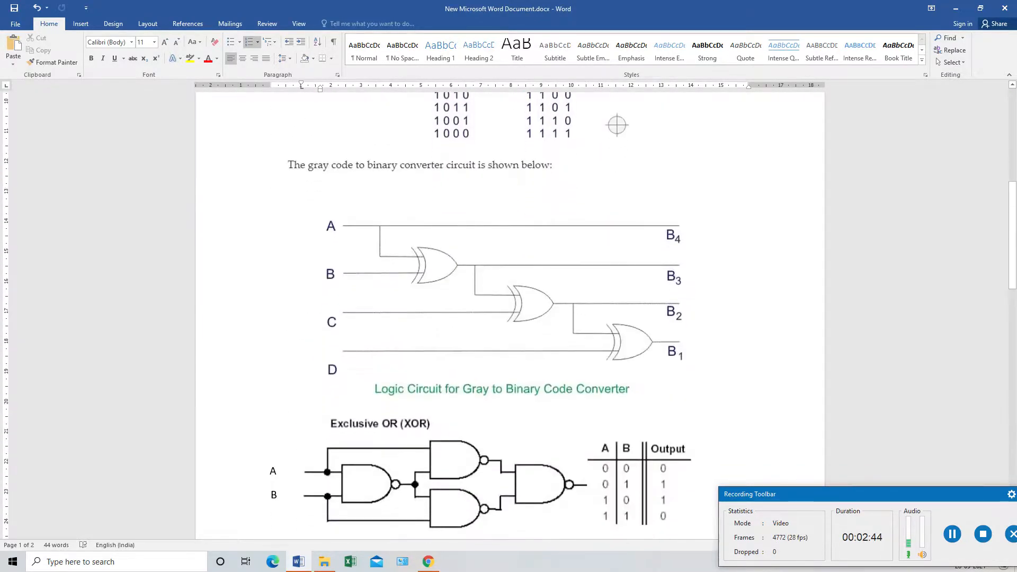
Step: Read the Aim statement, examining the requirement to use the Universal Gate (NAND Gate)
scroll(617, 125, "up", 3)
scroll(617, 125, "up", 9)
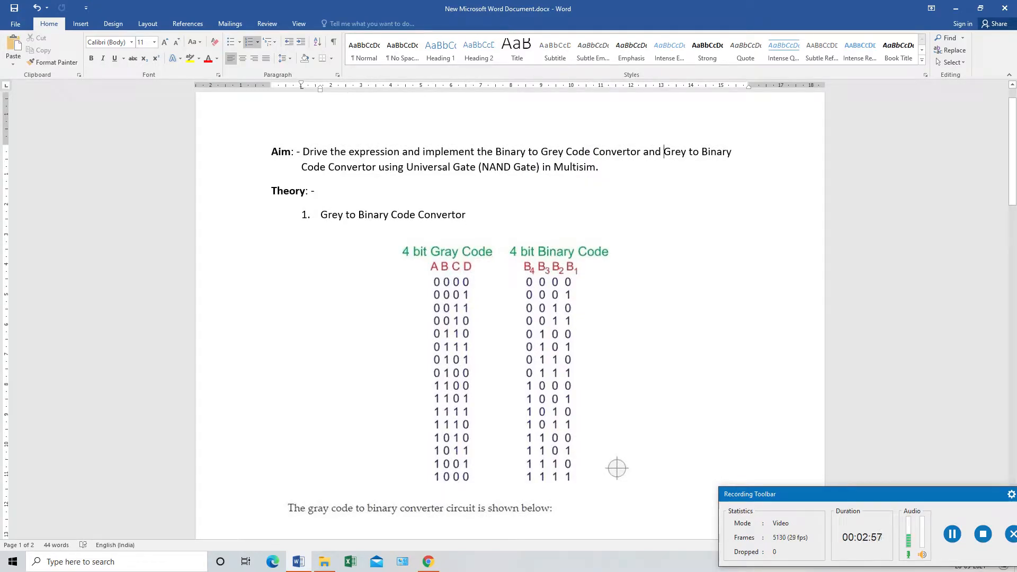
left_click_drag(663, 152, 680, 168)
left_click(680, 168)
left_click_drag(406, 167, 542, 166)
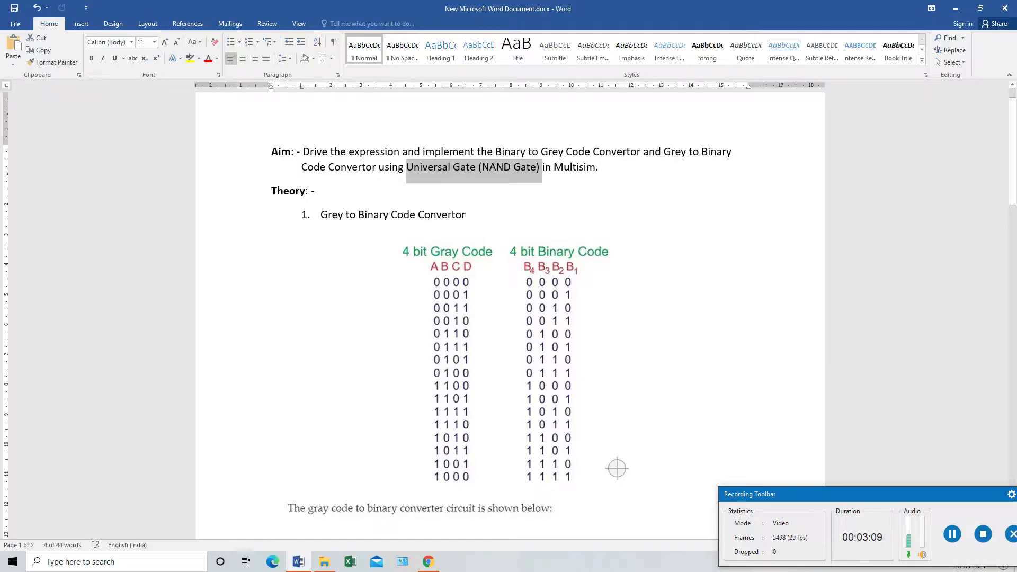
left_click(481, 167)
left_click_drag(482, 167, 536, 167)
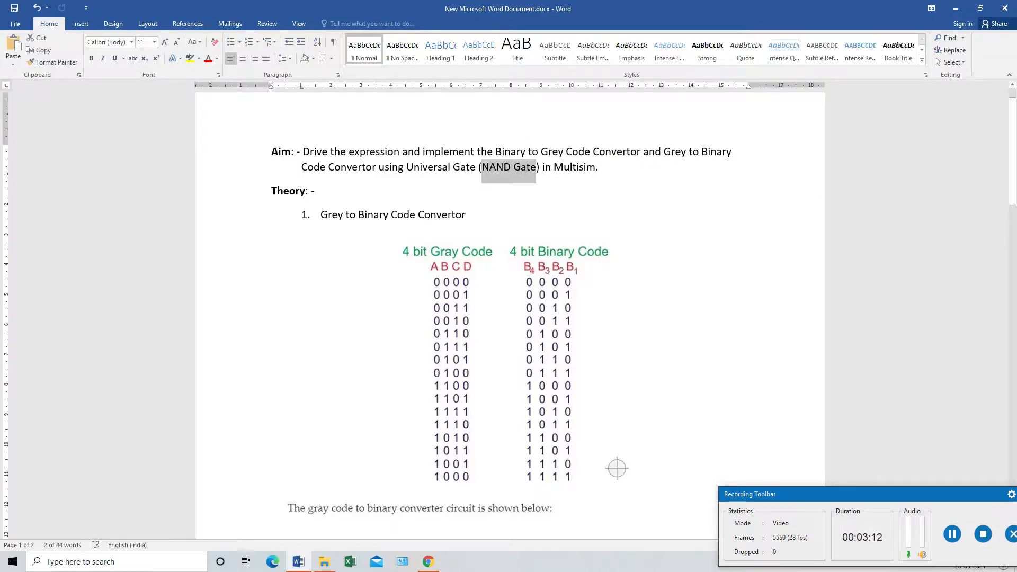
Step: Examine the Gray to binary logic circuit and the Exclusive OR diagram built from NAND gates
key("Down")
scroll(508, 313, "down", 6)
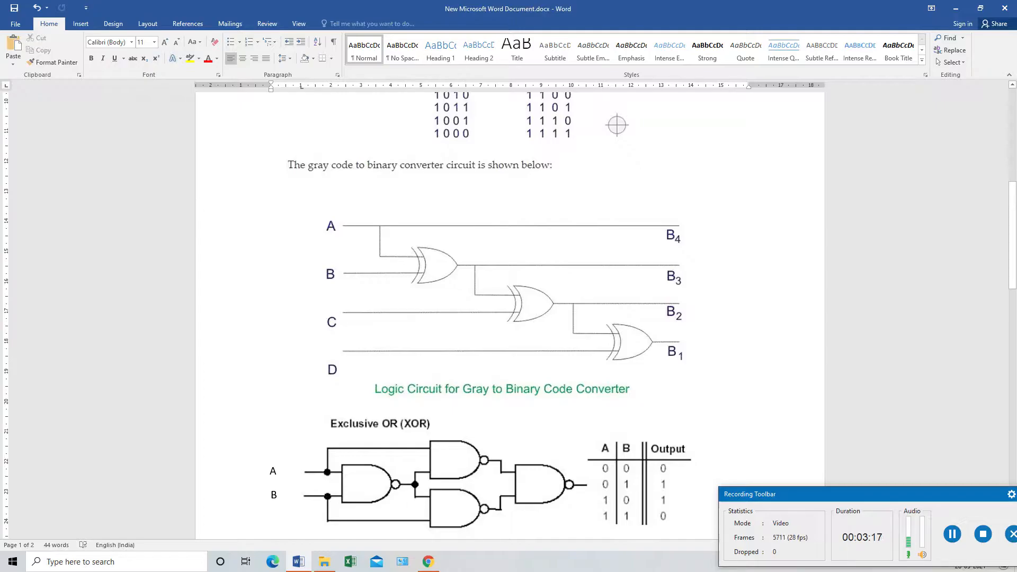
scroll(617, 125, "down", 2)
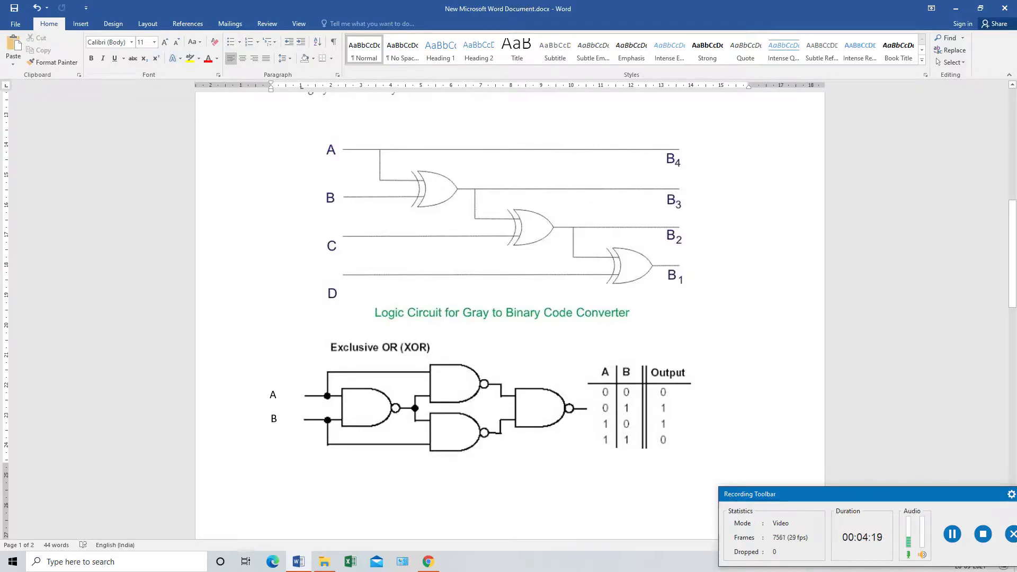
scroll(617, 354, "up", 6)
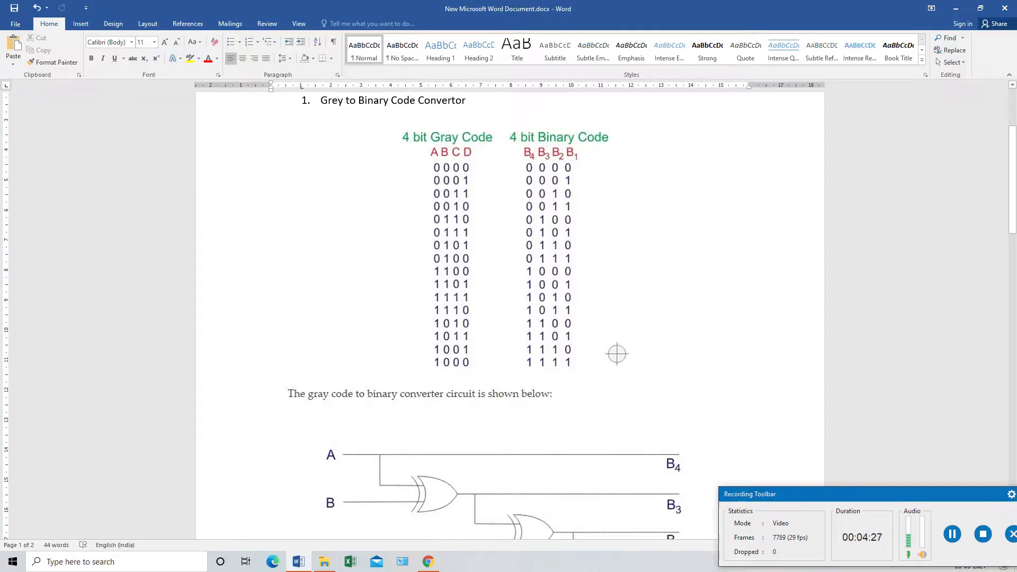
scroll(509, 313, "down", 3)
scroll(508, 318, "down", 3)
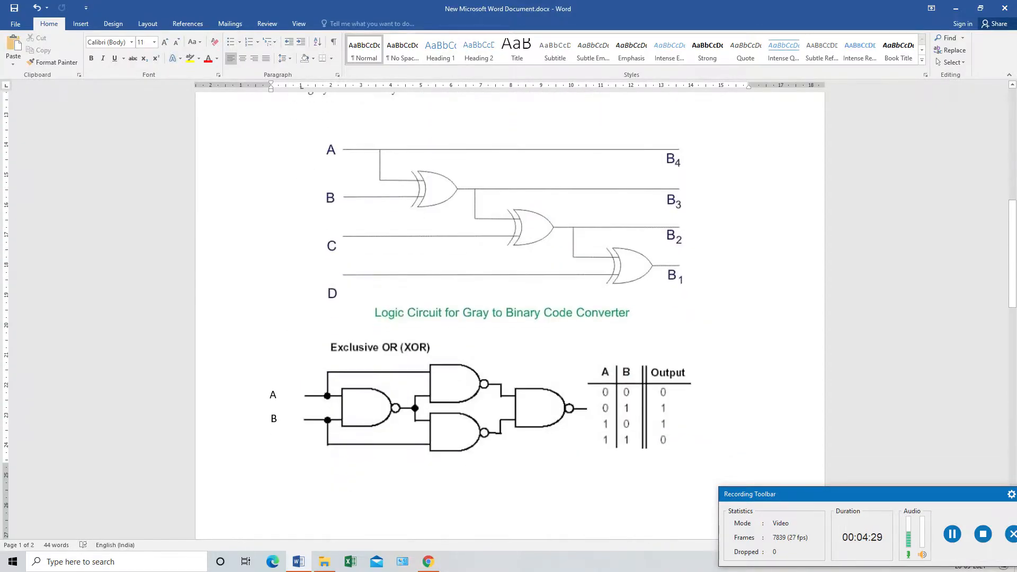
scroll(508, 318, "up", 2)
Step: Switch to NI Multisim 14.1 by searching for it and launching it
key("super+s")
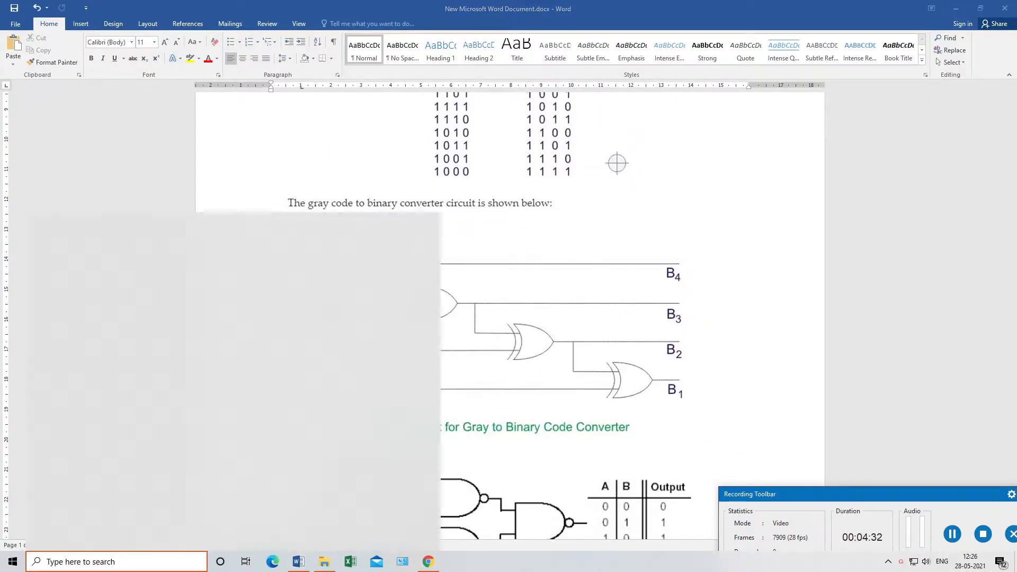
type("multis")
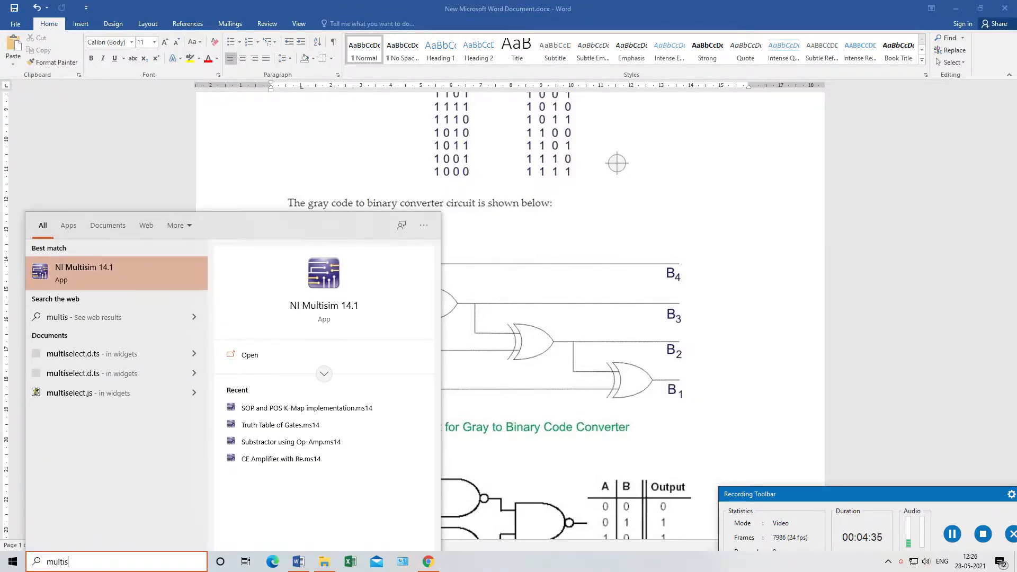
key("Return")
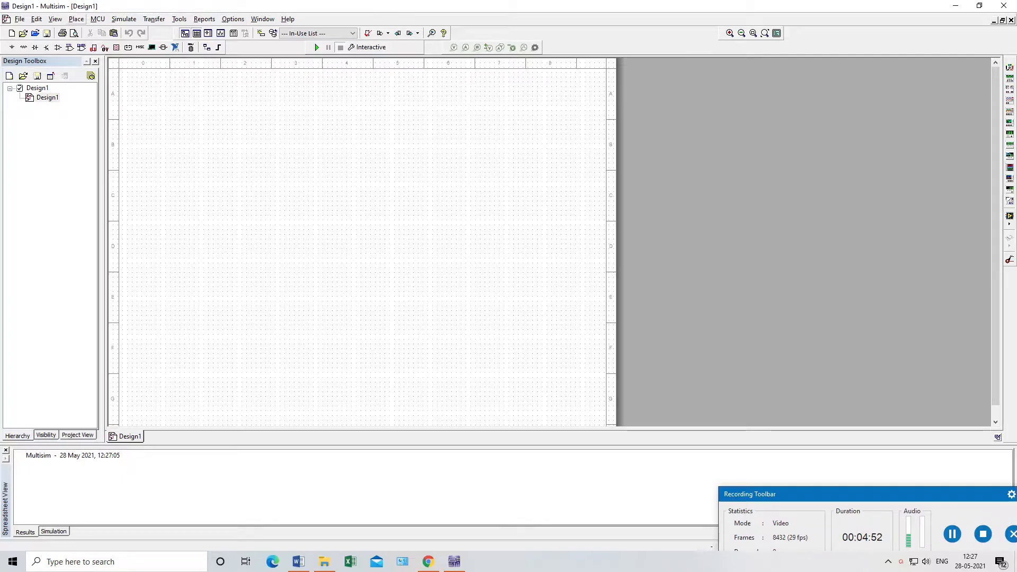
Step: Place a VCC supply component near the upper-left corner of the blank Design1 schematic
left_click(76, 19)
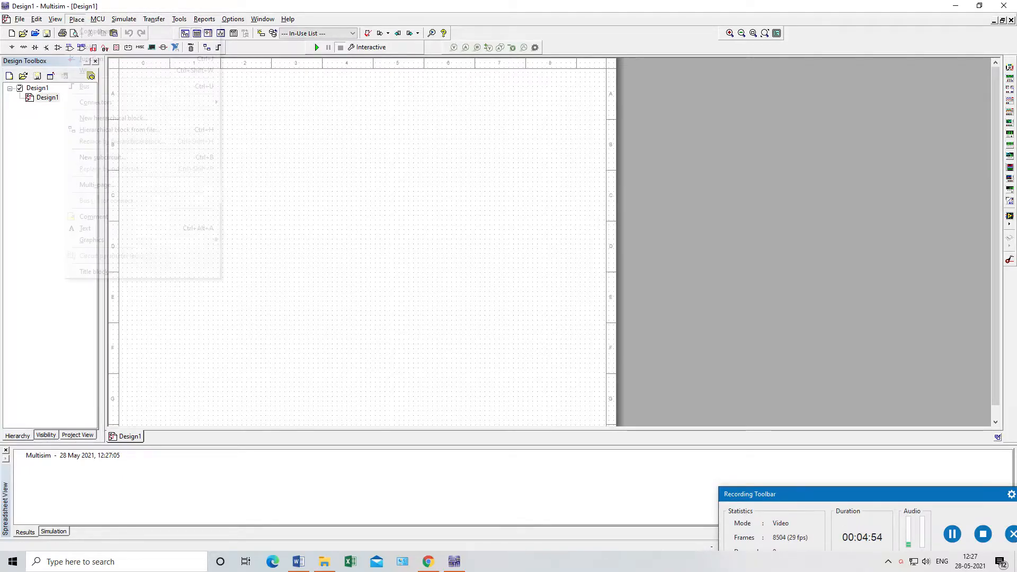
left_click(95, 31)
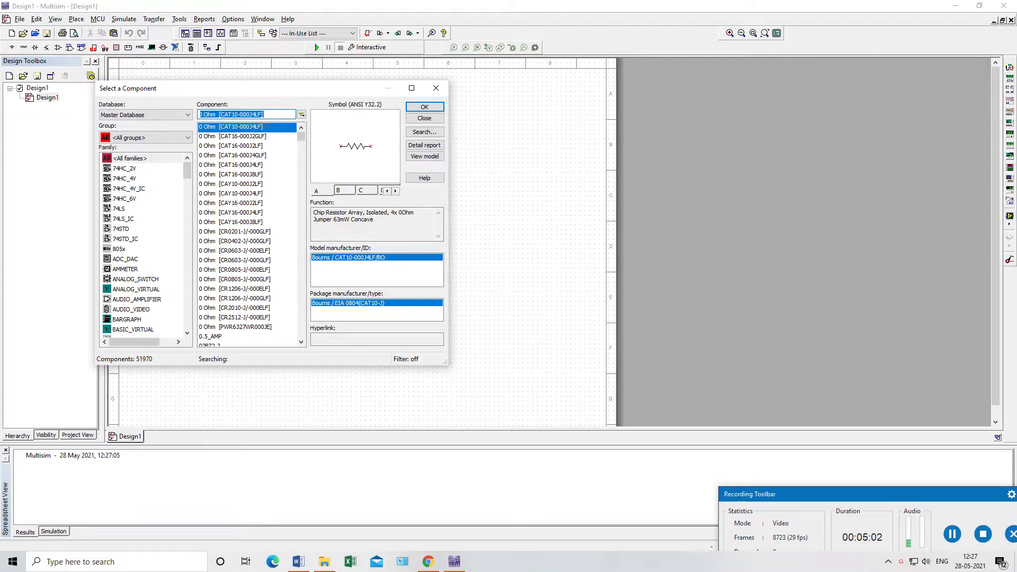
type("Vcc")
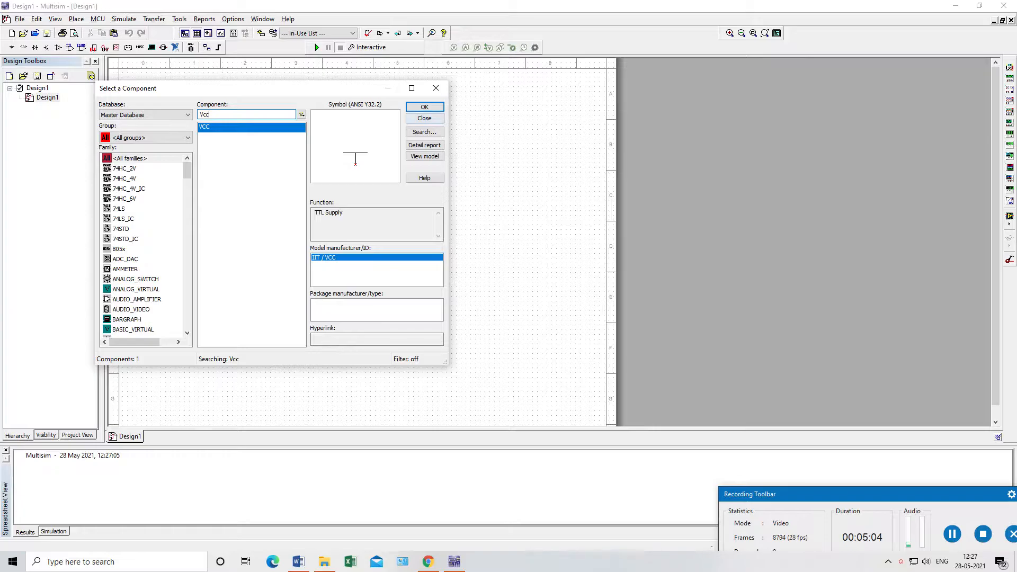
key("Return")
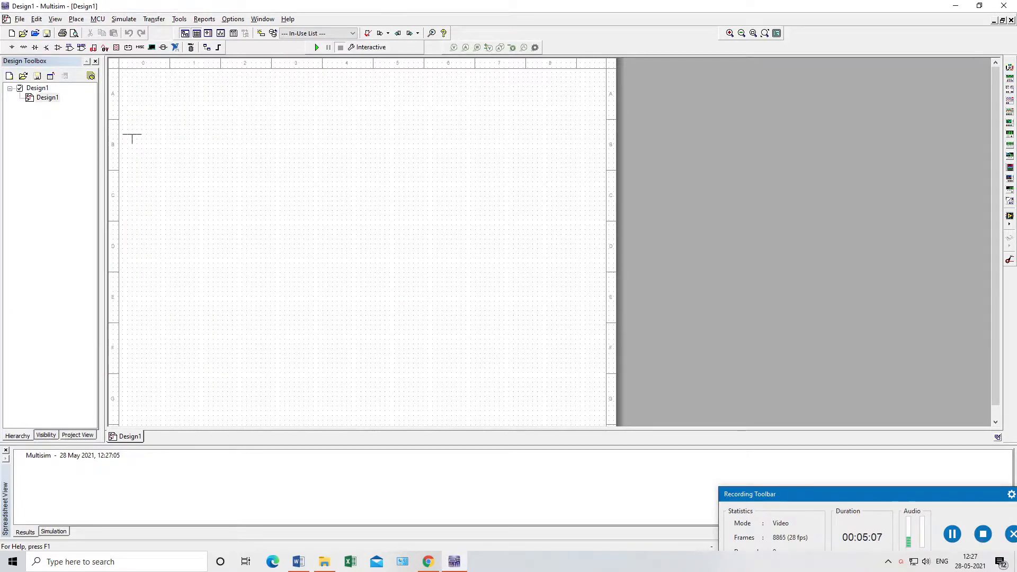
left_click(137, 136)
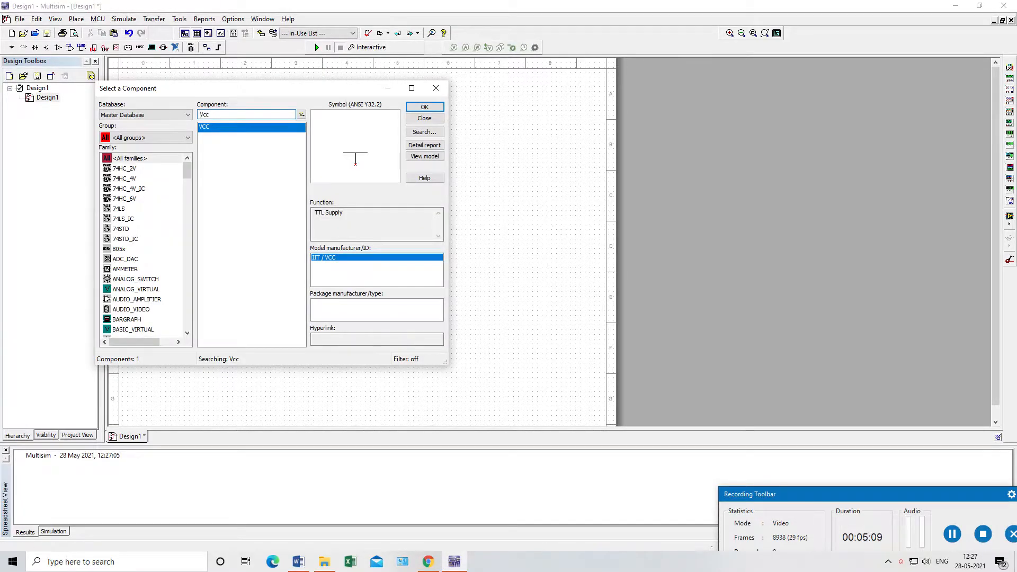
Step: Place a GROUND component near the schematic's lower-left area, directly below the VCC supply
key("BackSpace")
key("BackSpace")
key("BackSpace")
type("Ground")
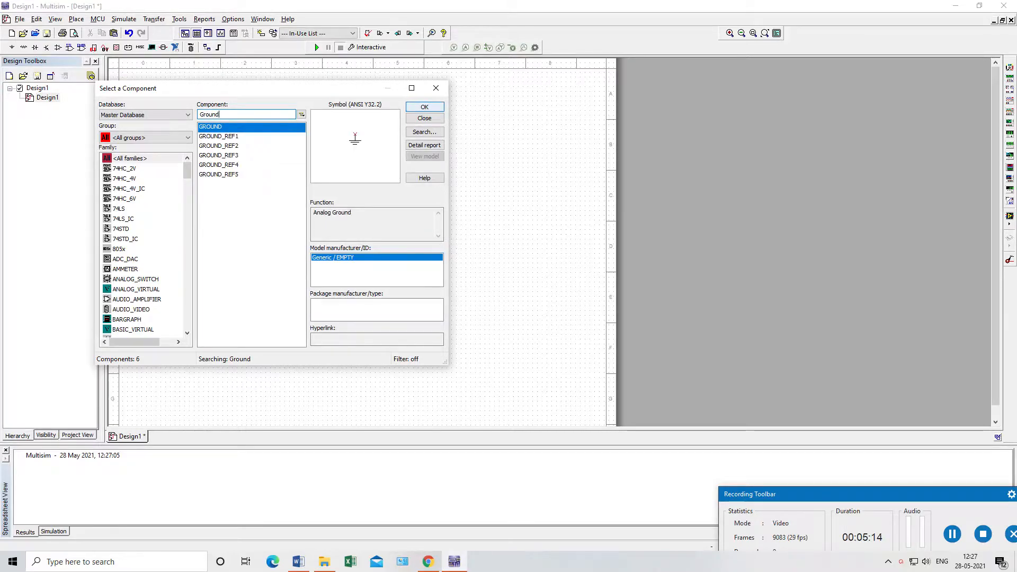
key("Return")
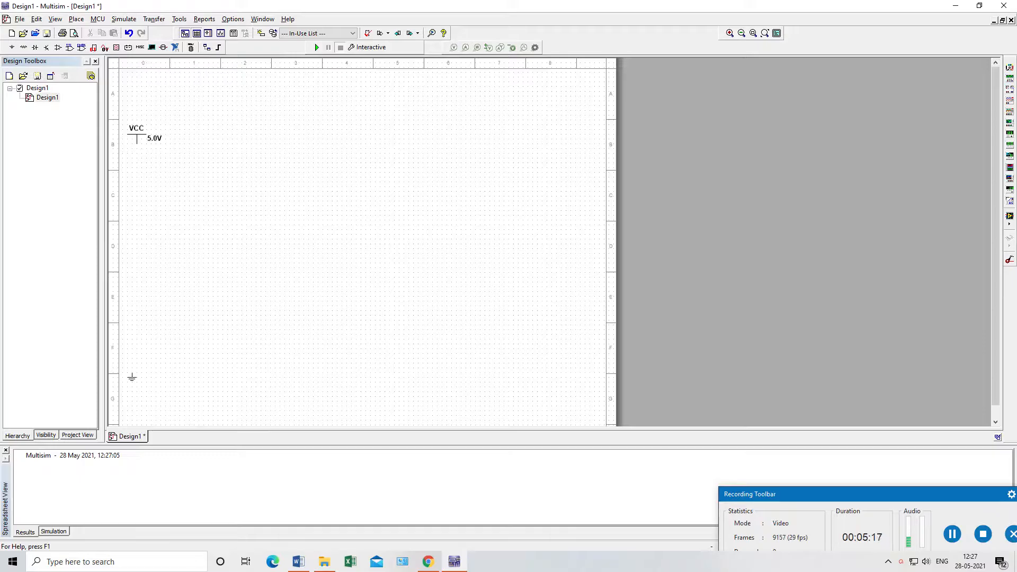
left_click(137, 377)
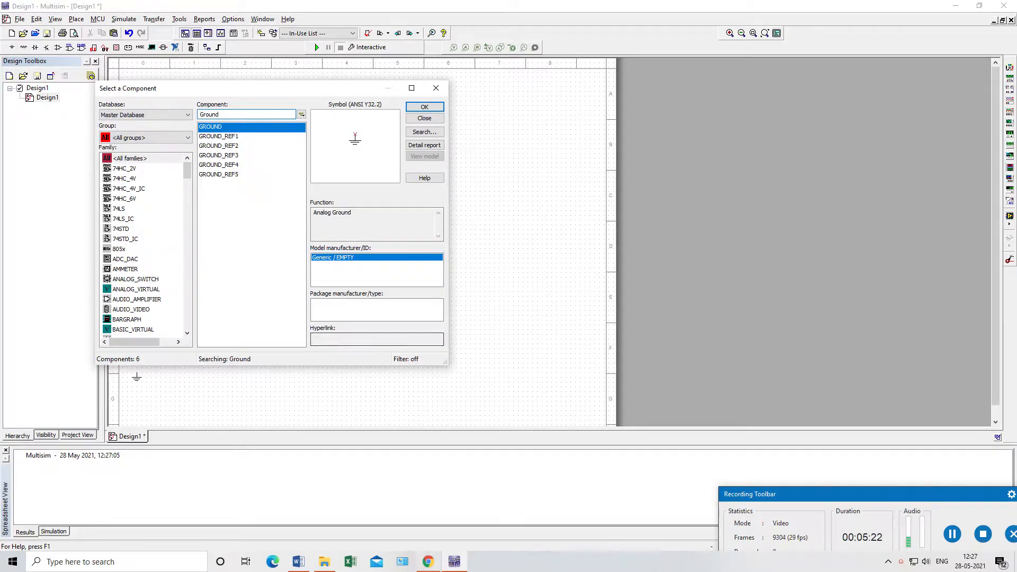
Step: Place four SPDT switches in a vertical column between the VCC supply and the ground symbol
key("alt+Tab")
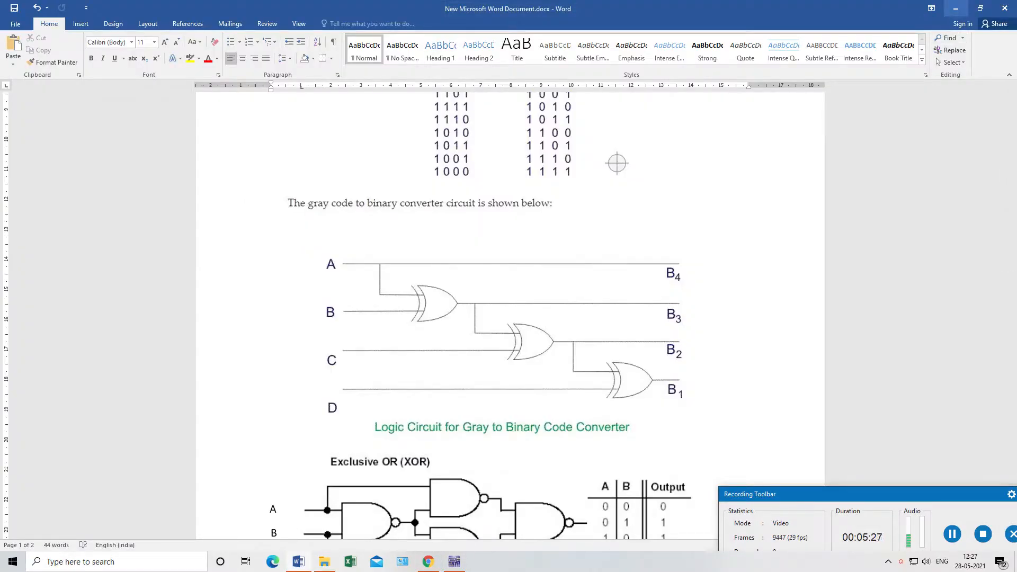
left_click(955, 8)
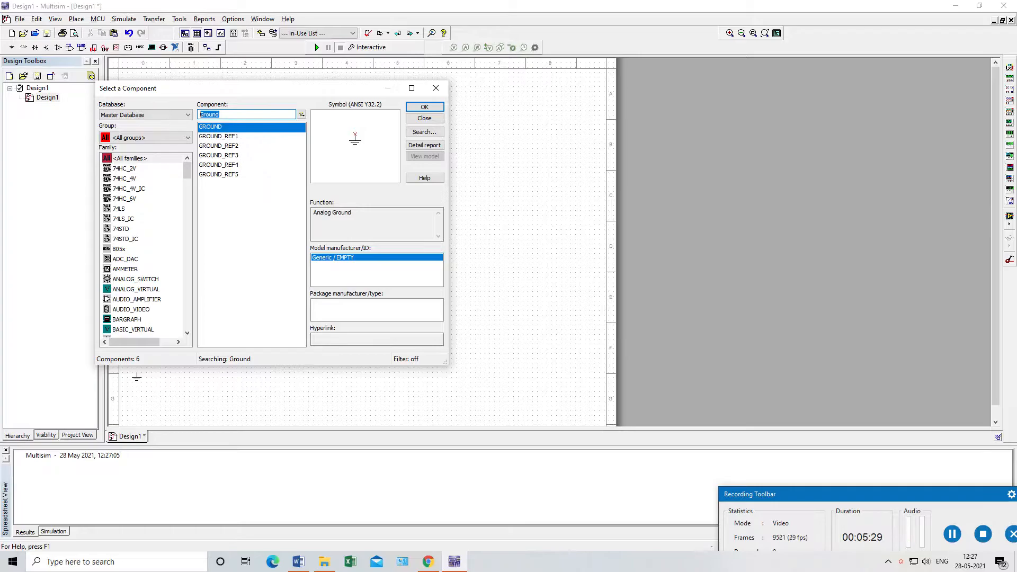
type("SPDT")
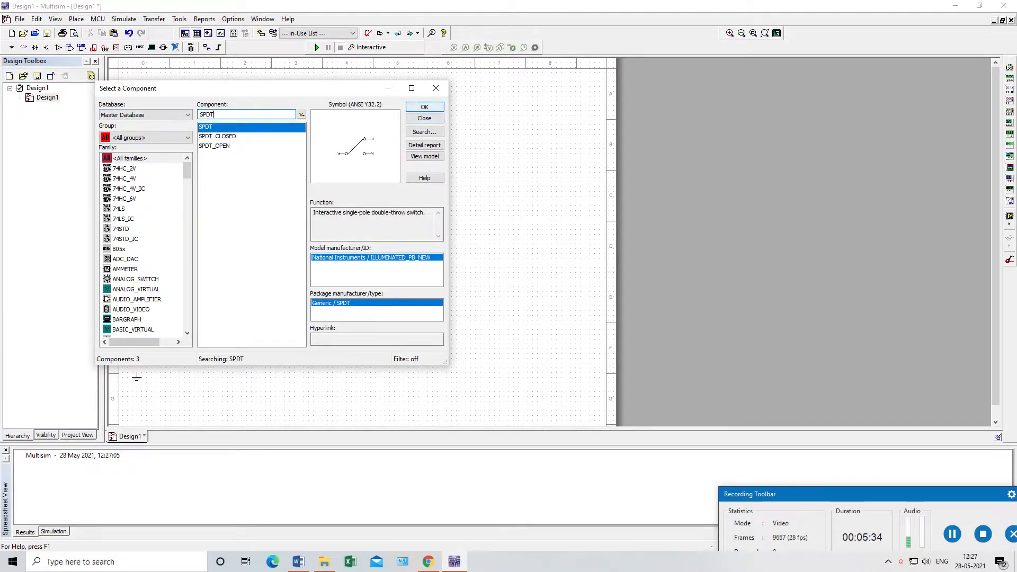
key("Return")
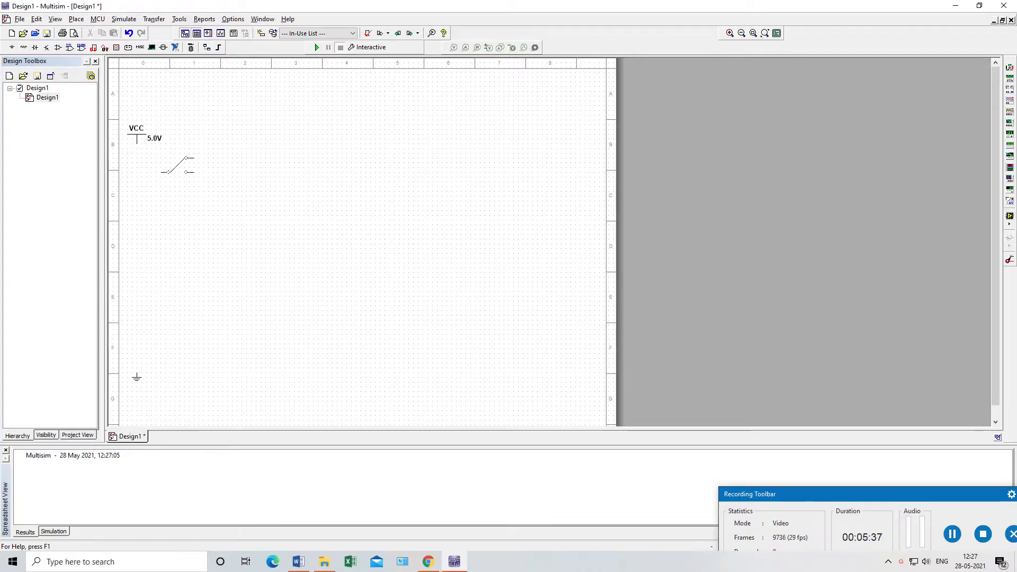
left_click(172, 169)
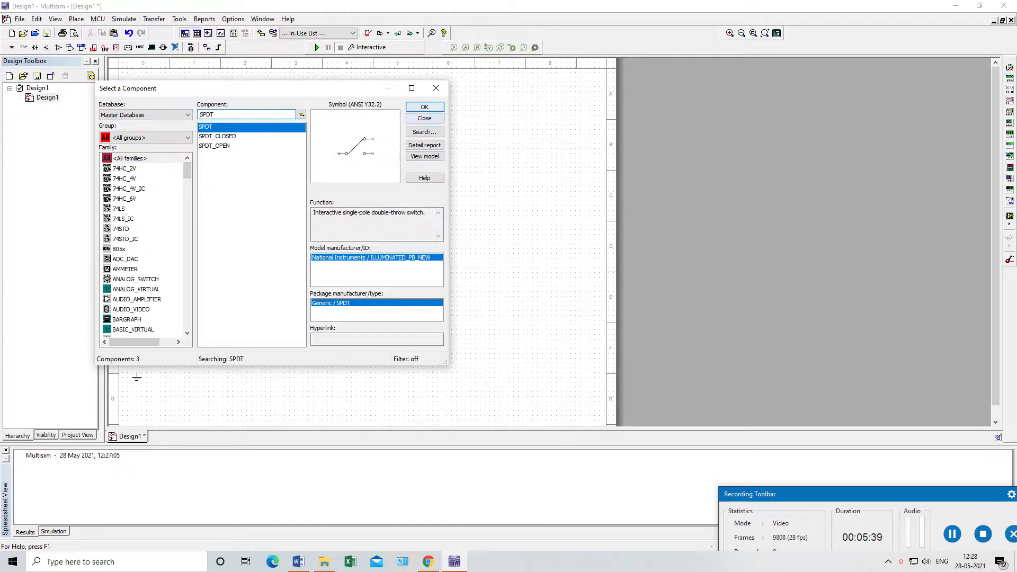
left_click(426, 107)
left_click(173, 236)
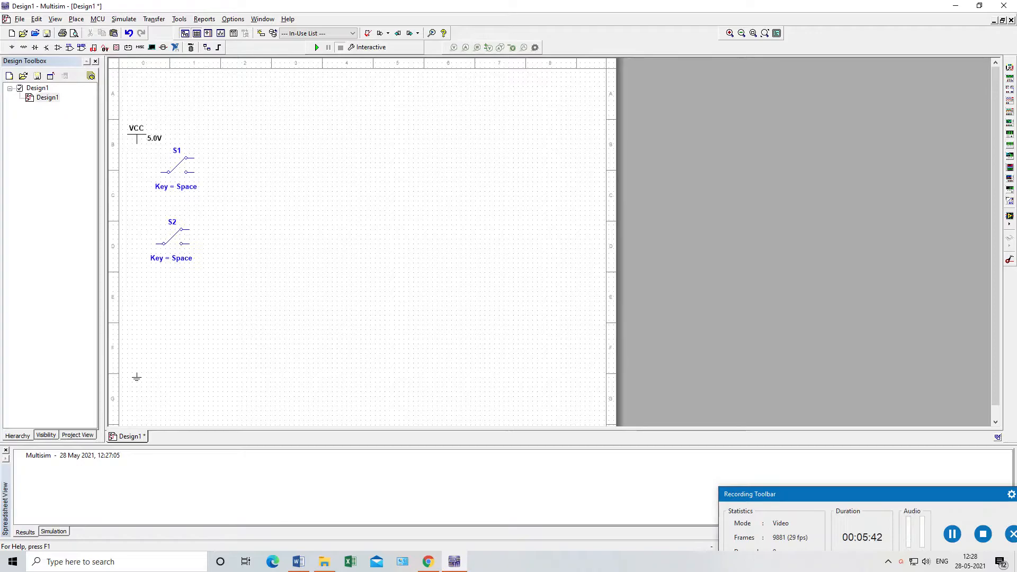
left_click(426, 107)
left_click(172, 299)
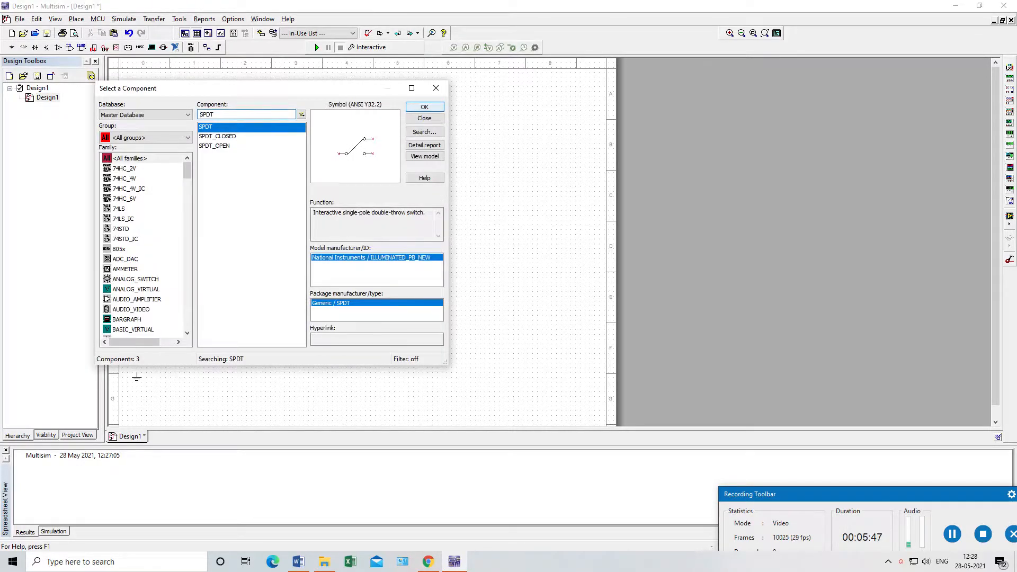
left_click(424, 107)
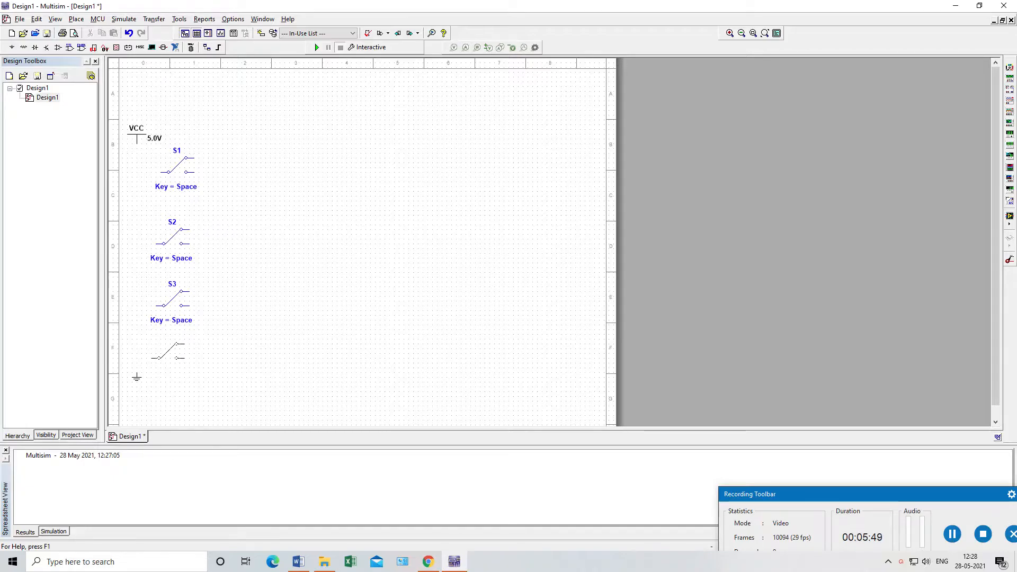
left_click(168, 352)
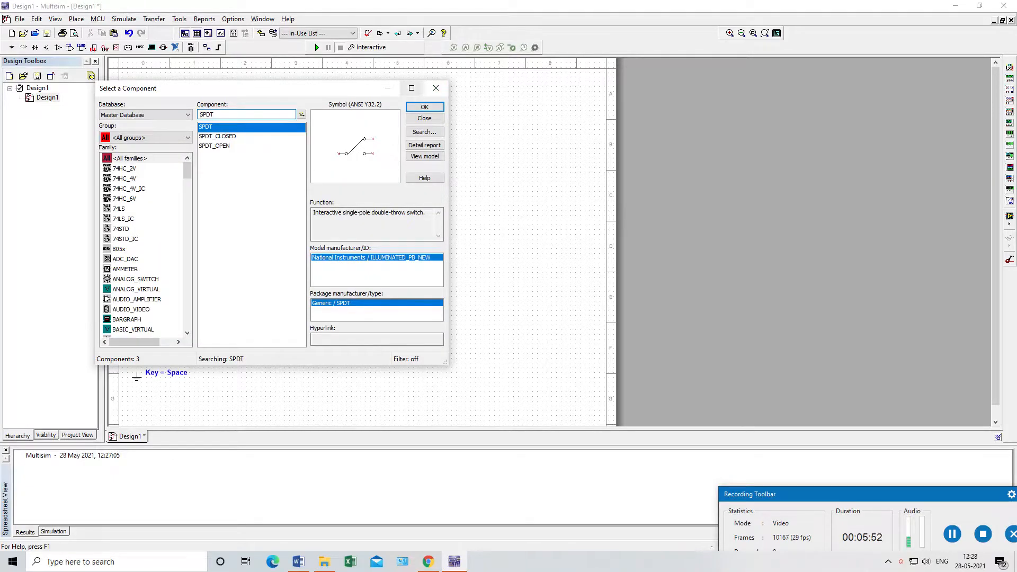
Step: Place four NAND2 gates on the schematic beside the column of switches and move the component selection window off the drawing
left_click_drag(216, 115, 182, 115)
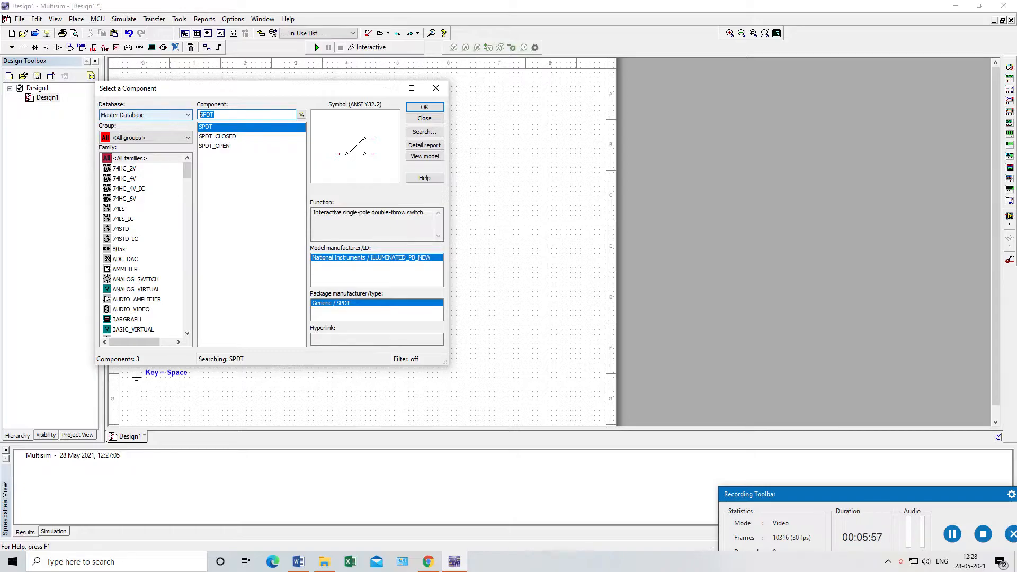
type("Nand")
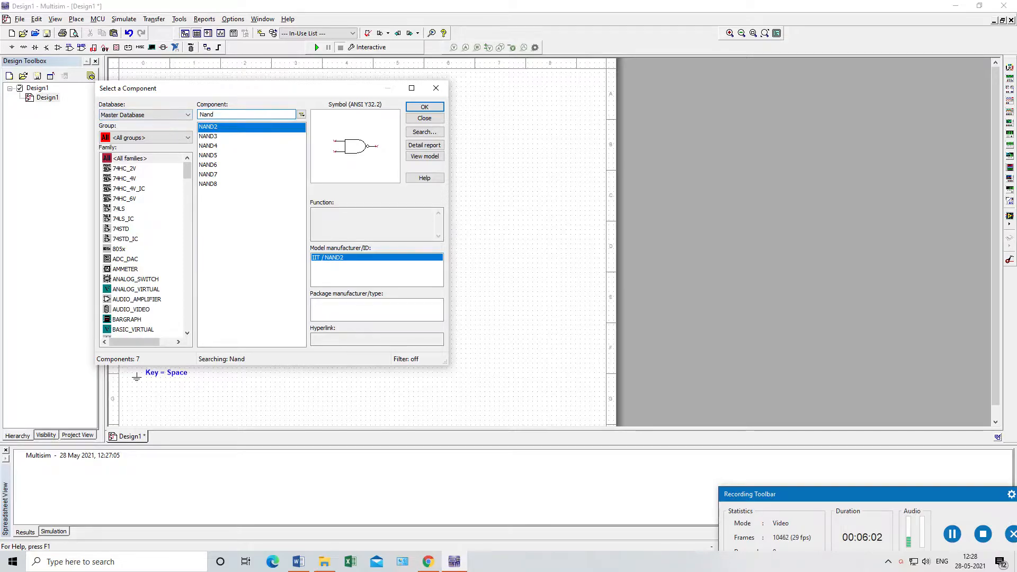
left_click(424, 106)
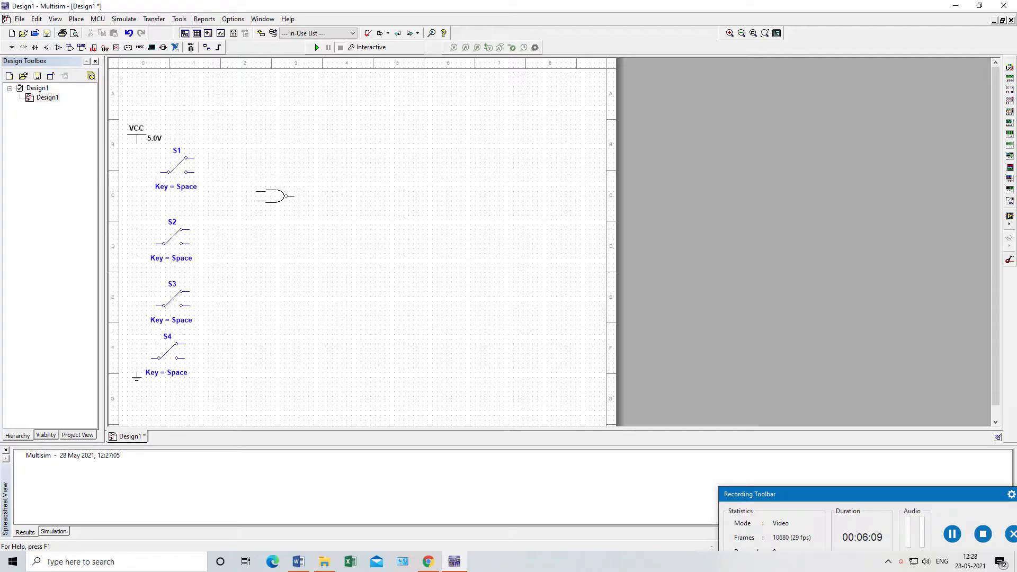
left_click(265, 177)
left_click(424, 106)
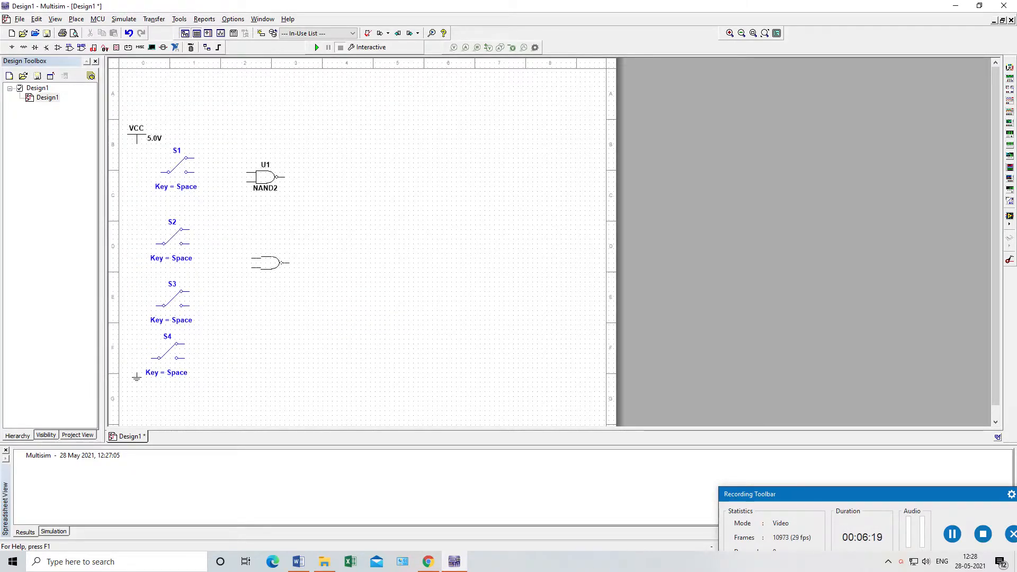
left_click(270, 262)
left_click(424, 106)
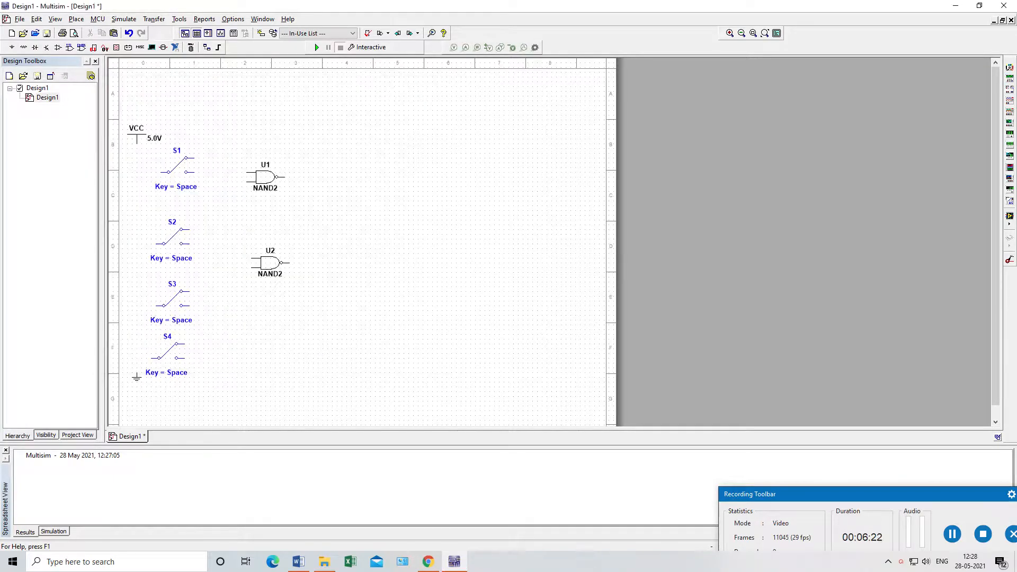
left_click(352, 225)
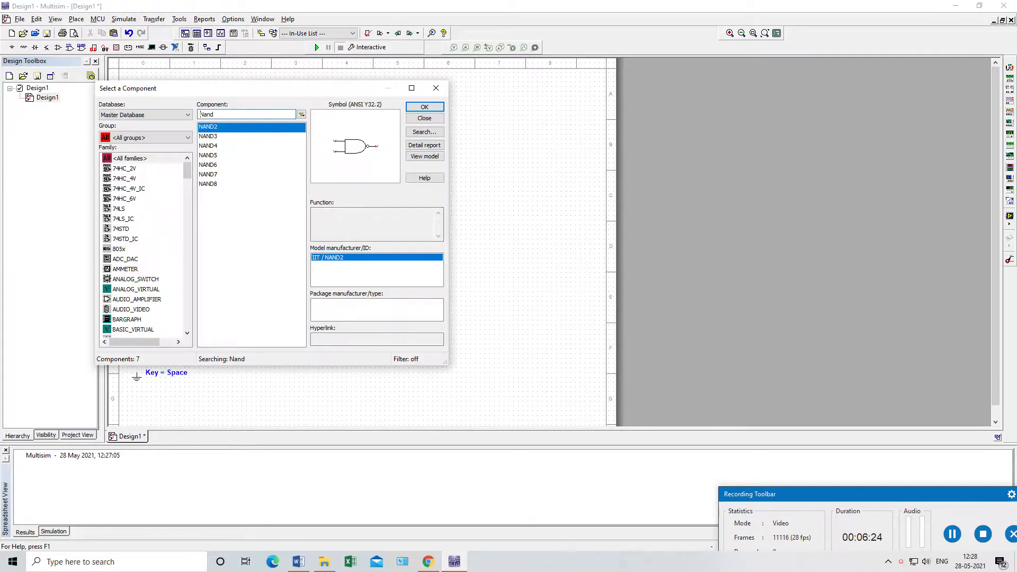
left_click(425, 106)
key("Escape")
left_click_drag(255, 88, 780, 106)
Step: Arrange the NAND2 gates in an XOR layout: U2 on the input side, U3 above U4 in the middle, U1 on the output side
left_click_drag(261, 177, 399, 253)
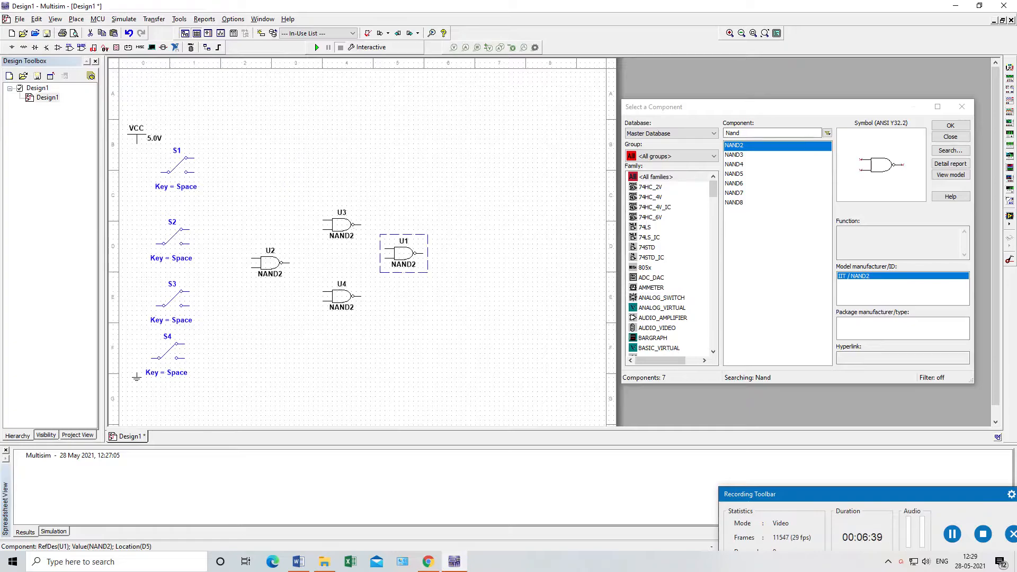
left_click(269, 262)
left_click_drag(269, 262, 255, 249)
left_click_drag(341, 225, 303, 219)
mouse_move(341, 296)
left_mouse_down()
mouse_move(281, 273)
mouse_move(313, 264)
left_mouse_up()
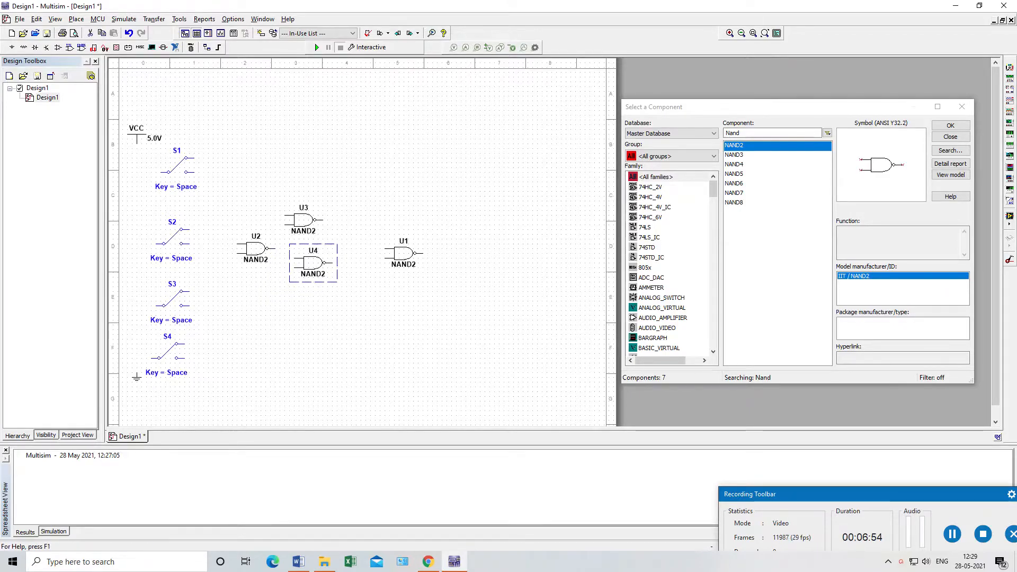
key("ctrl+z")
left_click_drag(403, 253, 350, 238)
left_click_drag(255, 248, 256, 239)
left_click(259, 302)
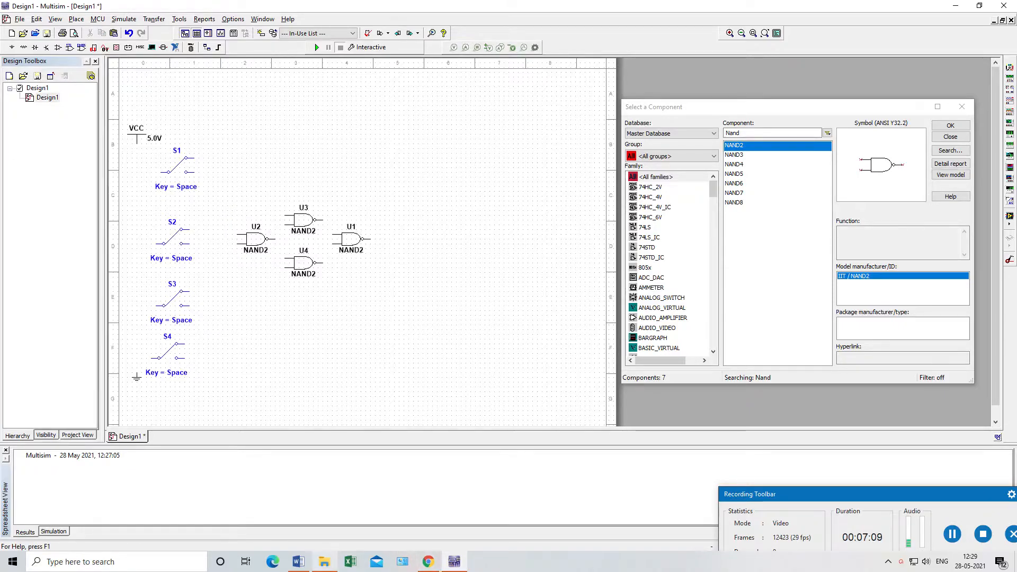
Step: Switch to Word, examine the NAND-based Exclusive OR diagram, and position the document over the half of the screen beside the schematic
key("alt+Tab")
scroll(617, 163, "down", 6)
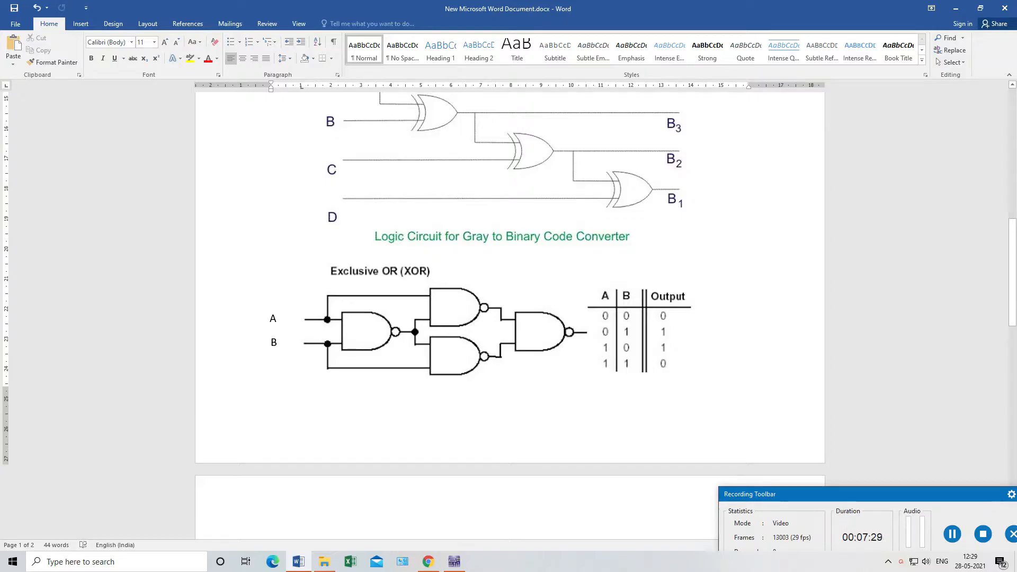
left_click(980, 8)
left_click_drag(392, 37, 876, 11)
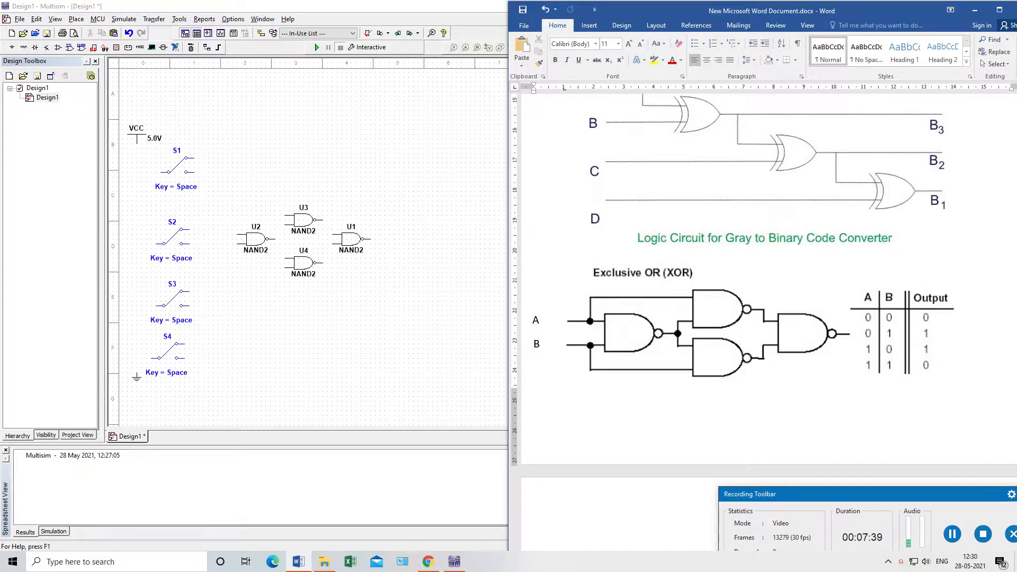
Step: Return to Multisim and rotate switch S1 by 180 degrees so its two throw contacts face the VCC and ground side
left_click(137, 144)
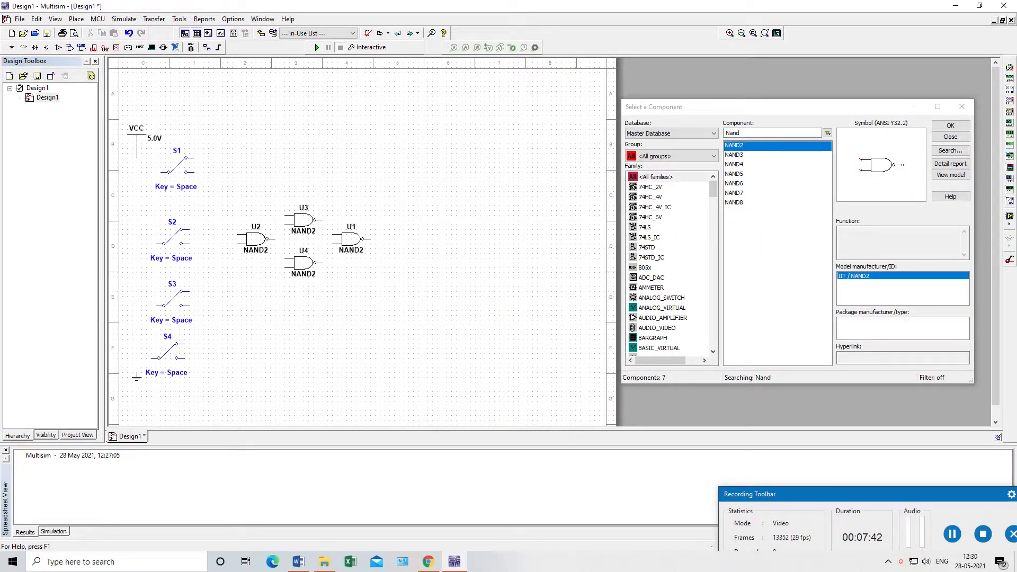
left_click(177, 166)
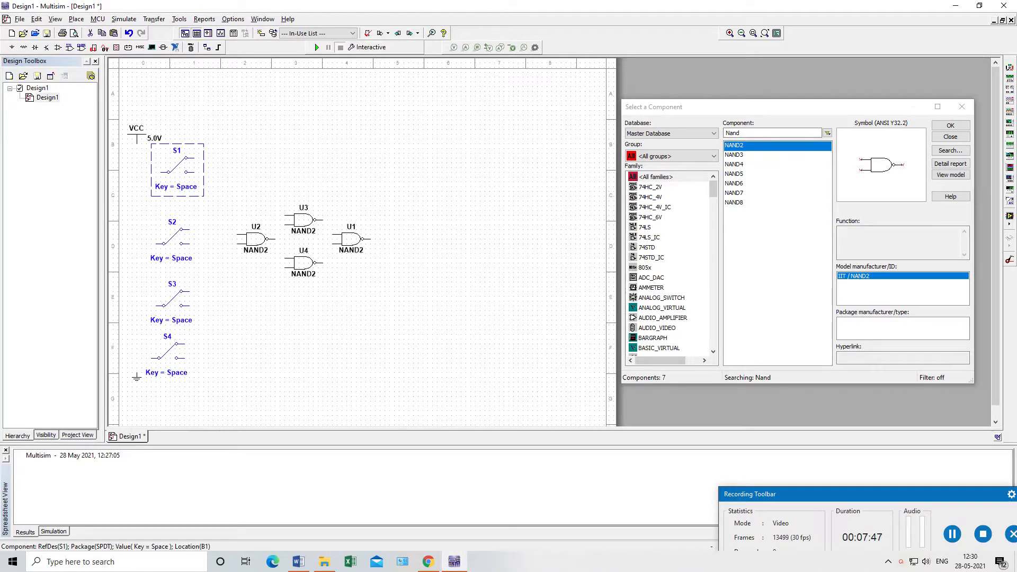
key("ctrl+r")
key("ctrl+r")
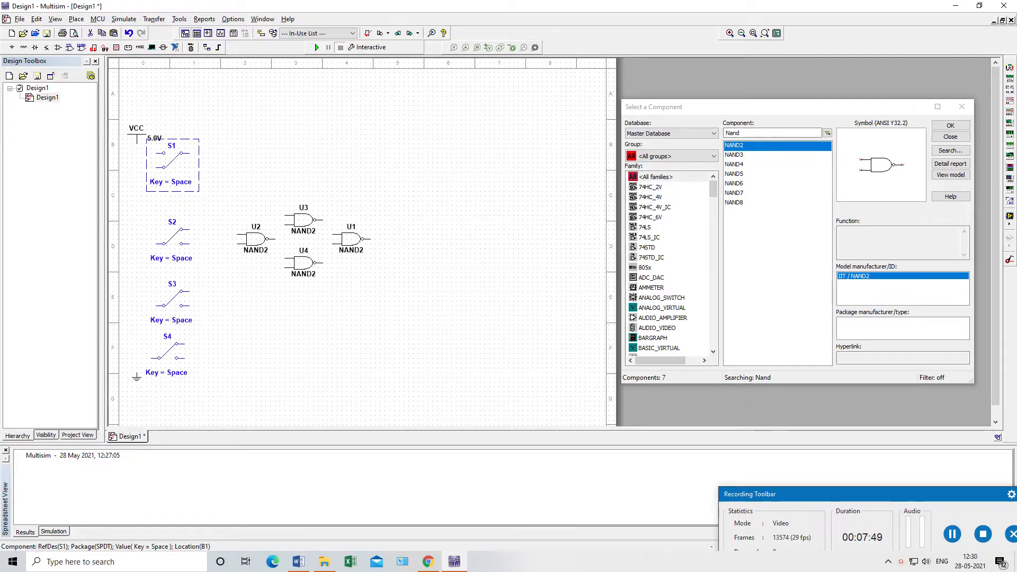
key("ctrl+r")
key("ctrl+r")
key("ctrl+r")
key("ctrl+r")
Step: Rotate switch S2 by 180 degrees to match the orientation of S1
left_click(172, 237)
key("ctrl+r")
key("ctrl+r")
key("ctrl+r")
key("ctrl+r")
key("ctrl+r")
key("ctrl+r")
Step: Rotate switches S3 and S4 by 180 degrees to match the two switches above them
left_click(172, 299)
key("ctrl+r")
key("ctrl+r")
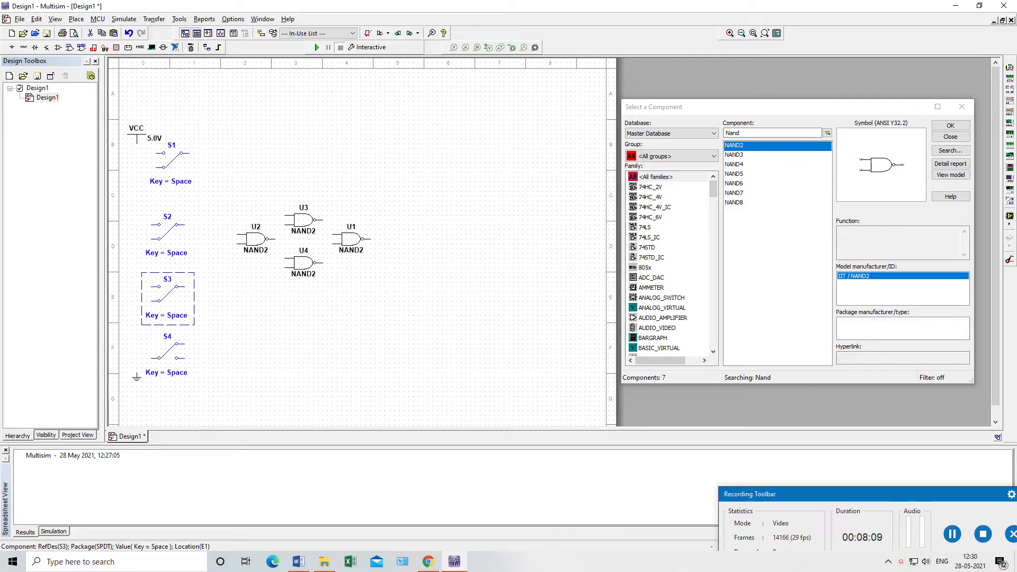
left_click(168, 352)
key("ctrl+r")
key("ctrl+r")
key("Escape")
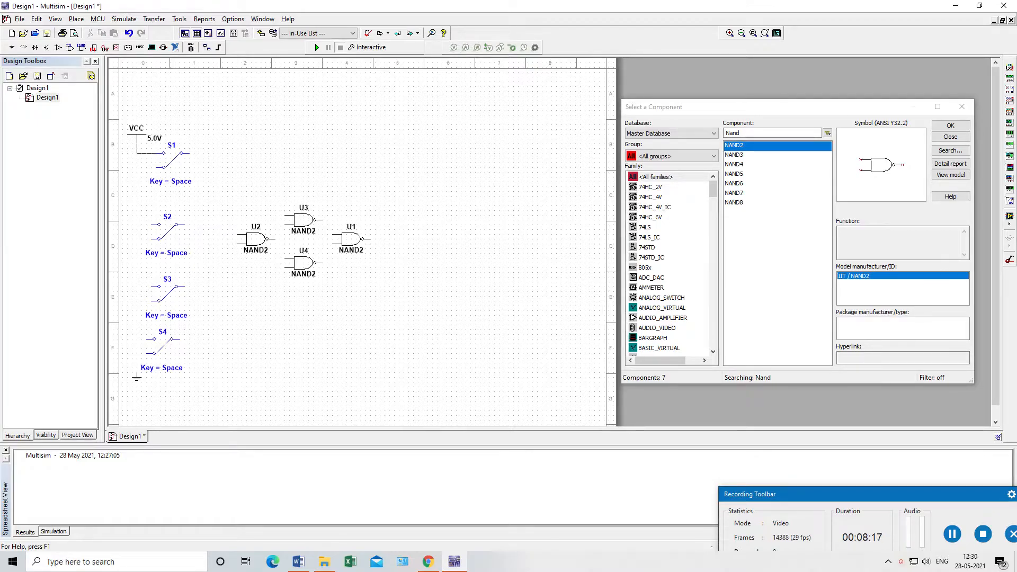
Step: Wire the upper throw contact of S1 to VCC and its lower throw contact to ground
left_click(155, 153)
left_click(137, 373)
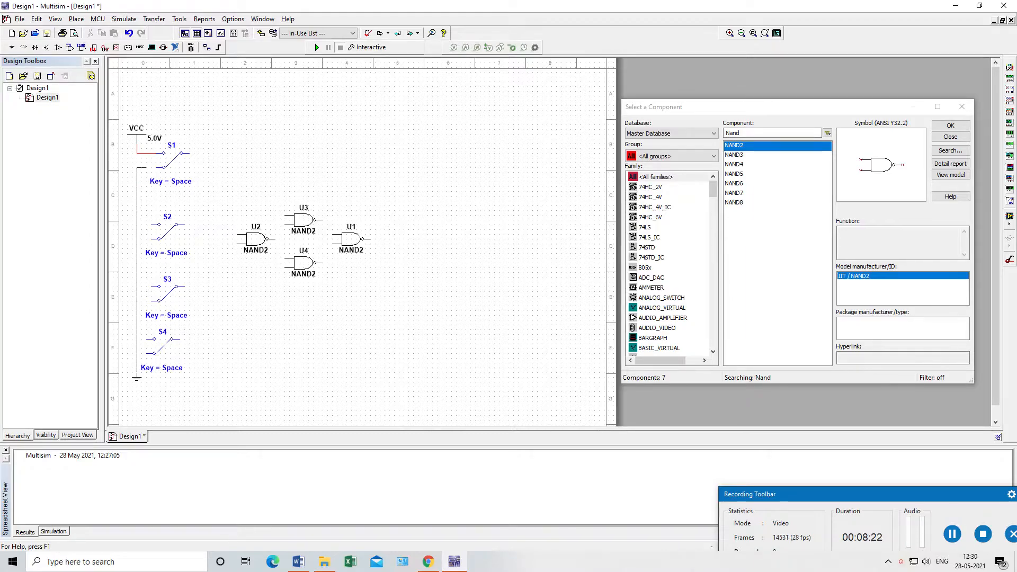
left_click(156, 168)
Step: Wire the upper throw contacts of S2, S3 and S4 to the VCC line and their lower throw contacts to the ground line
left_click(158, 225)
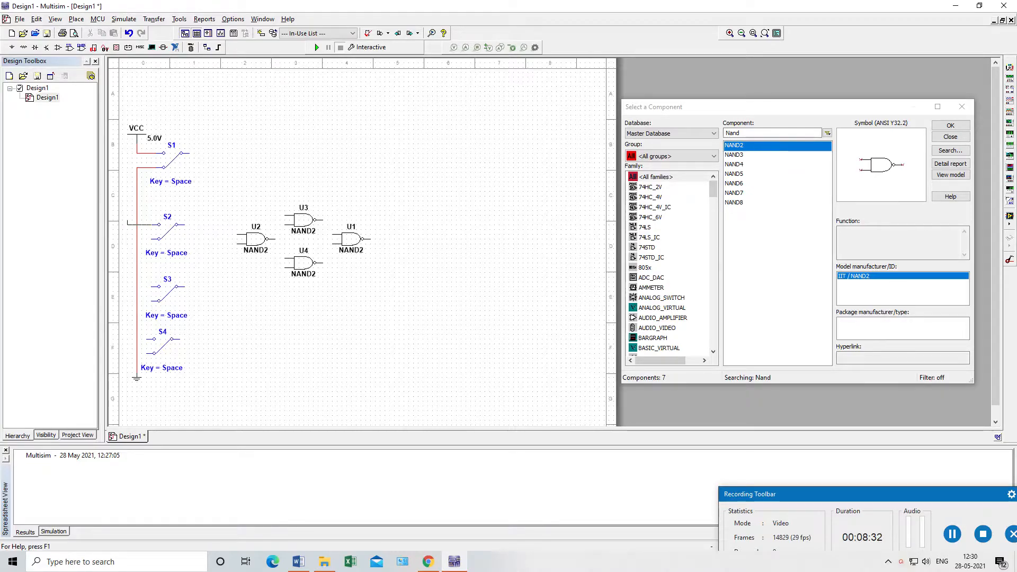
left_click(137, 153)
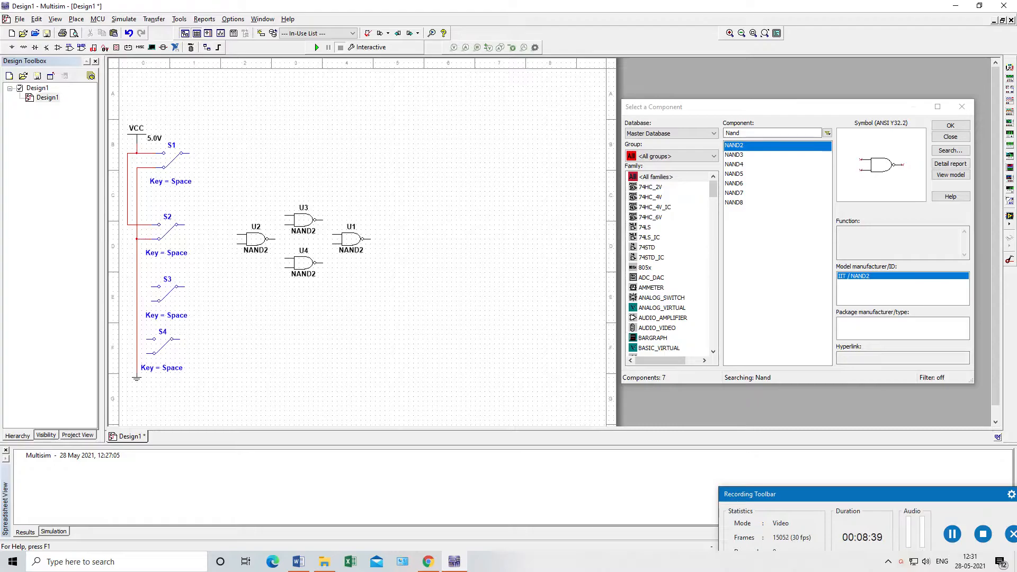
left_click(151, 287)
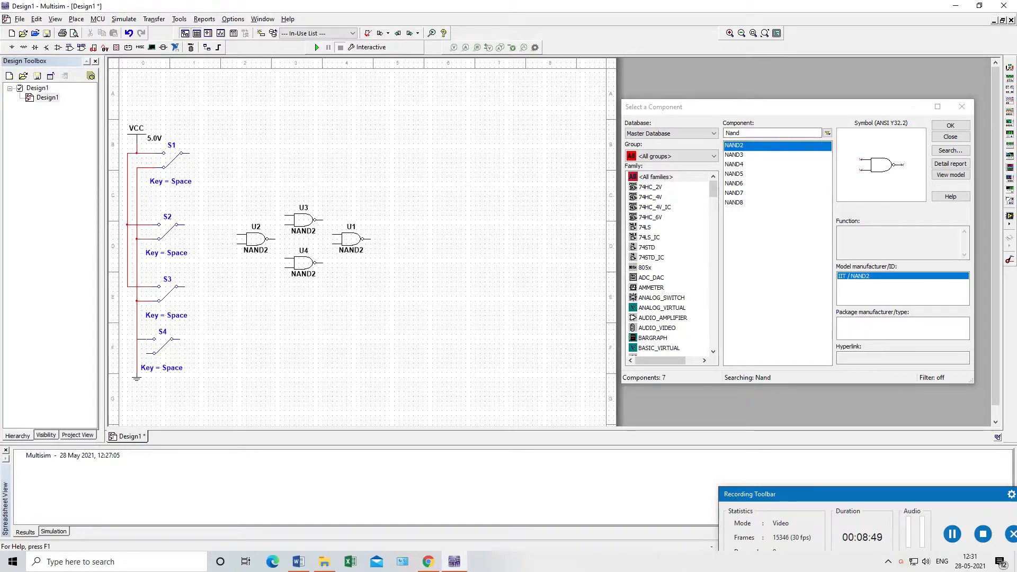
left_click(147, 339)
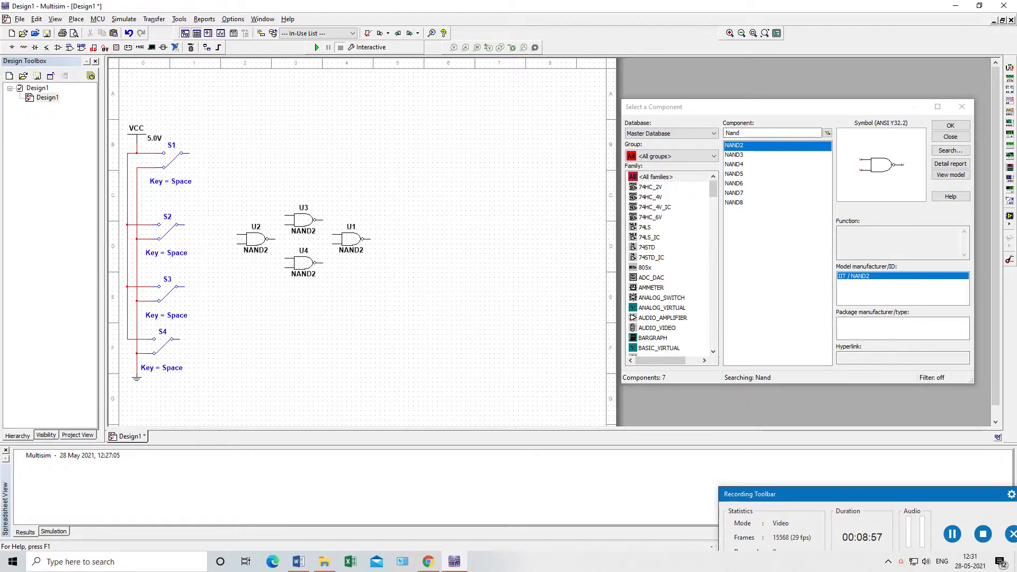
Step: Set the toggle key of switch S1 to A
left_click(171, 181)
left_click(175, 165)
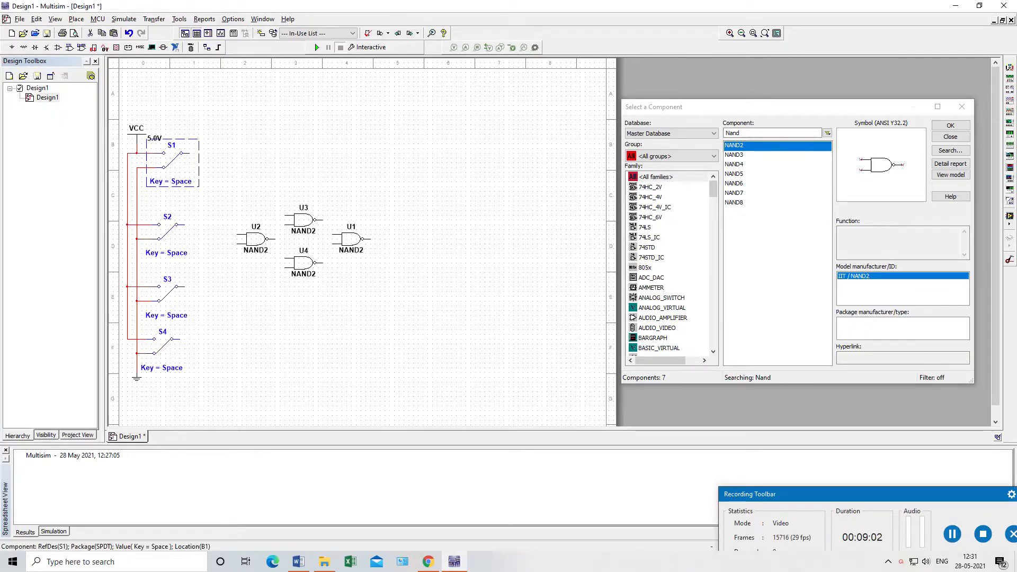
double_click(173, 162)
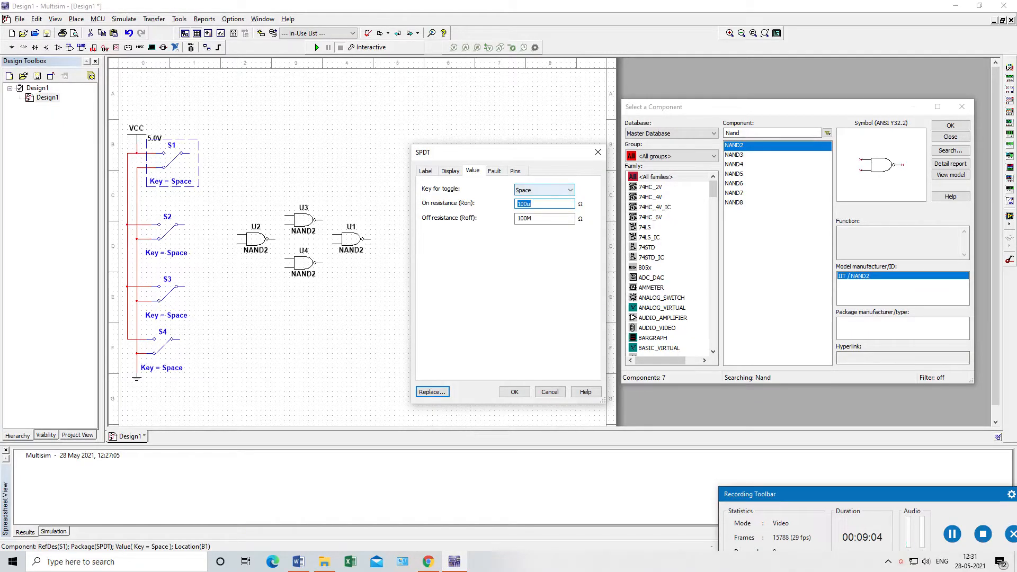
left_click(569, 190)
left_click(530, 205)
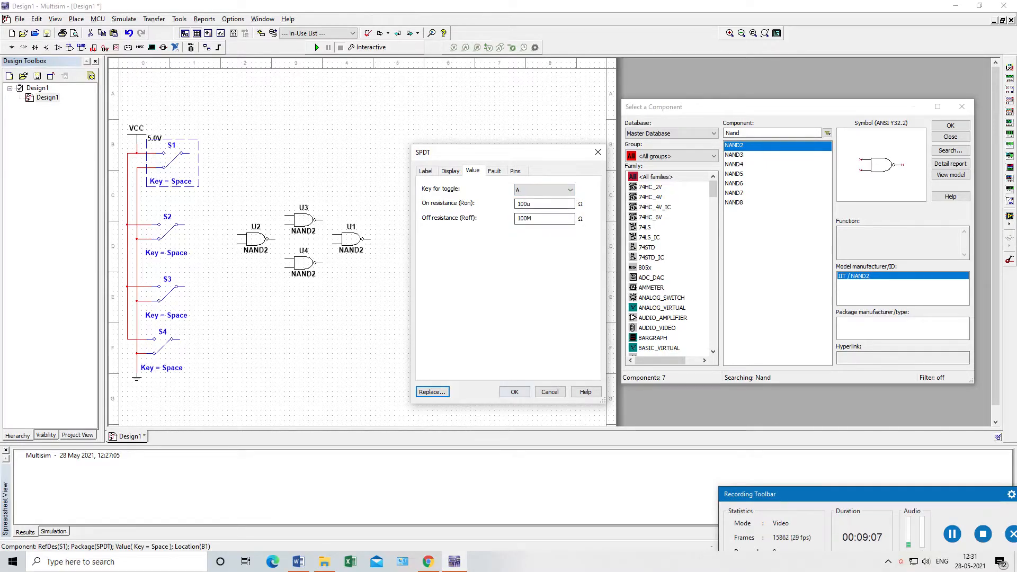
left_click(514, 391)
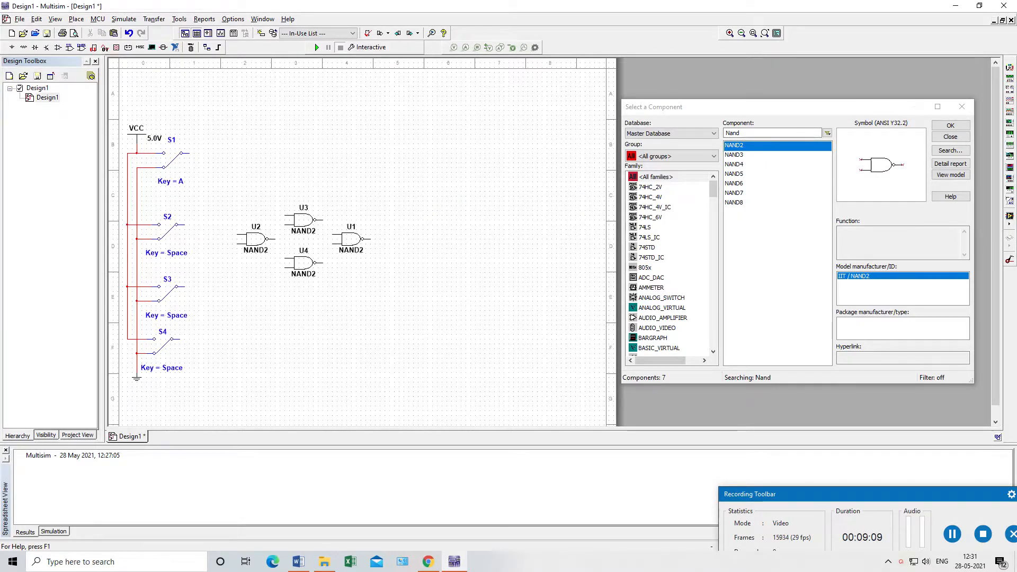
Step: Set the toggle key of switch S2 to B
left_click(167, 216)
double_click(169, 231)
left_click(569, 190)
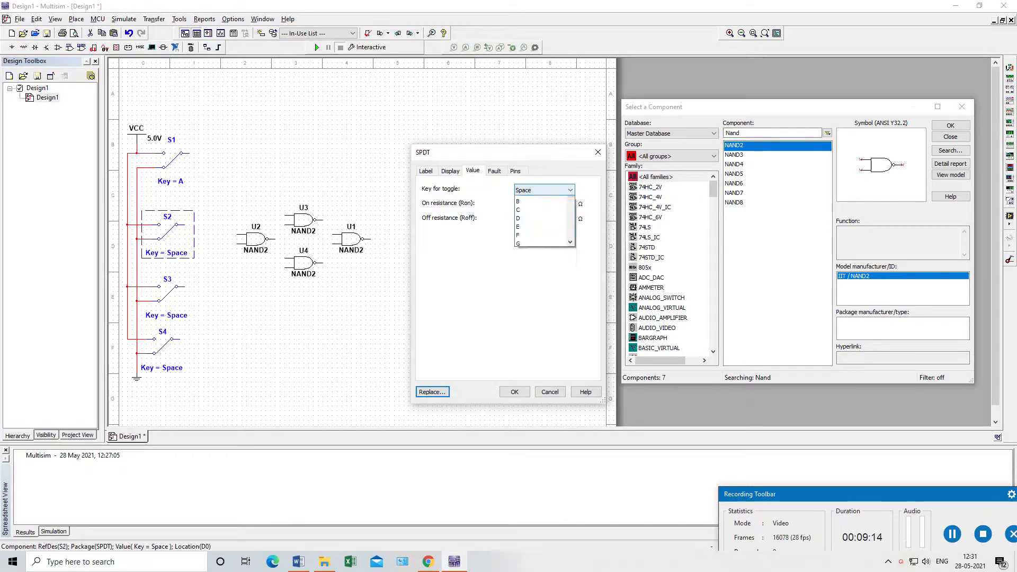
left_click(532, 218)
left_click(514, 391)
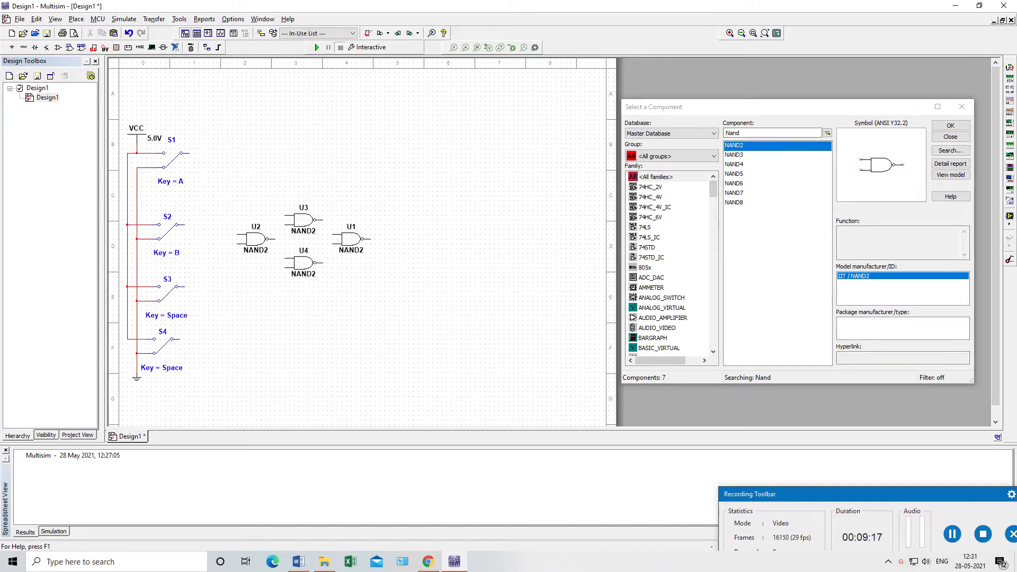
Step: Set the toggle key of switch S3 to C
double_click(168, 294)
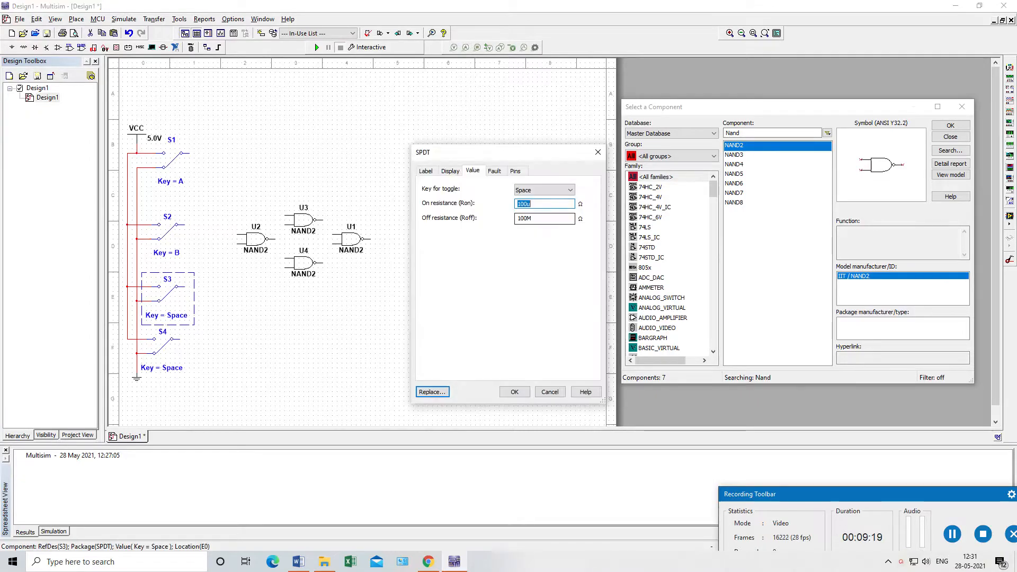
left_click(570, 189)
left_click(539, 225)
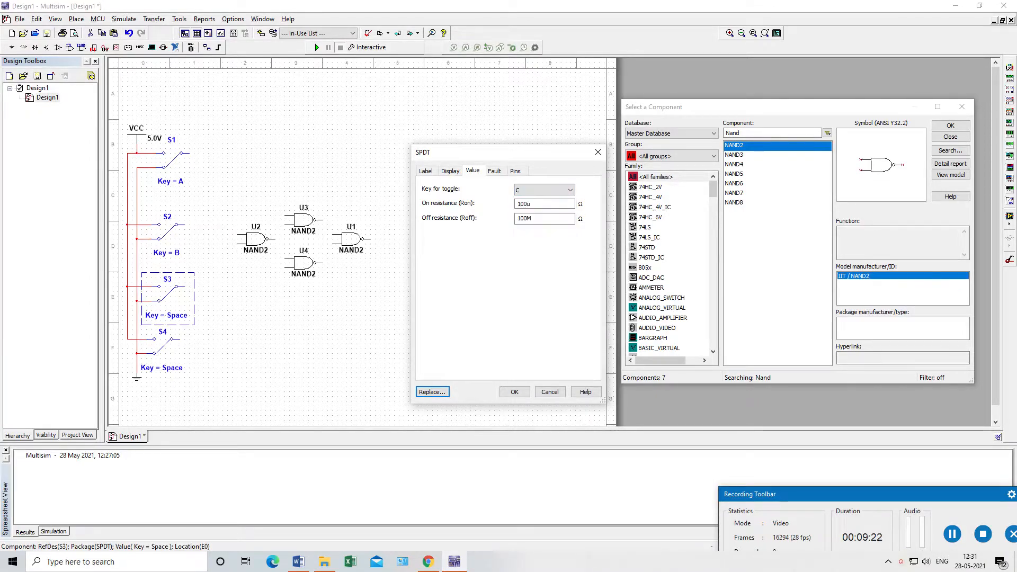
left_click(514, 391)
Step: Set the toggle key of switch S4 to D
double_click(164, 347)
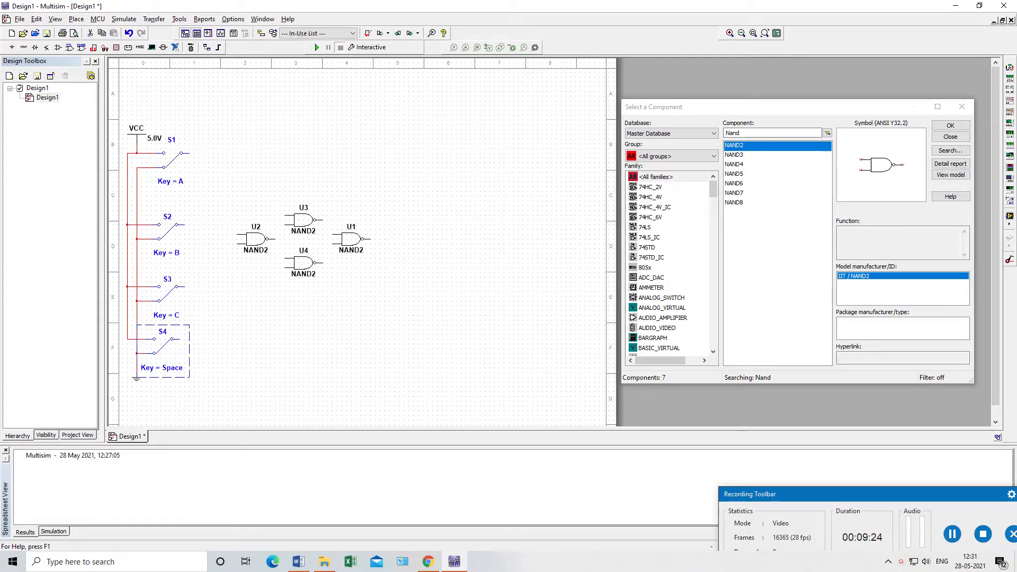
left_click(570, 190)
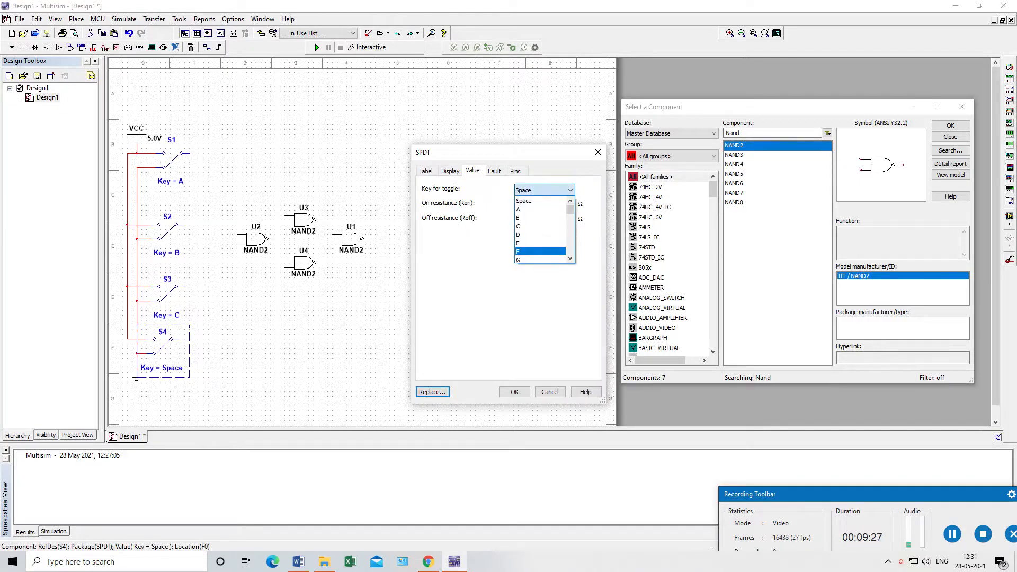
left_click(540, 235)
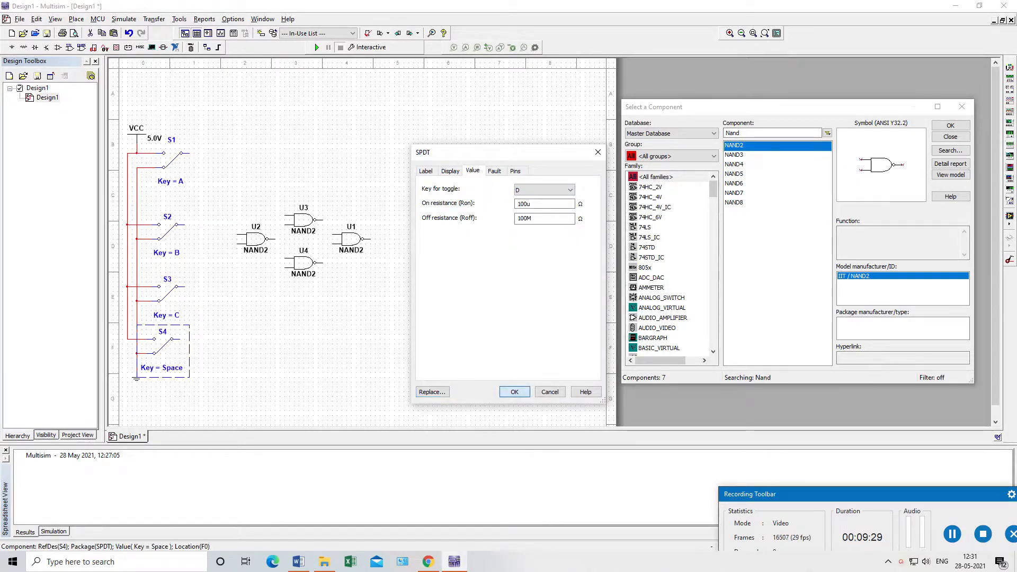
left_click(514, 391)
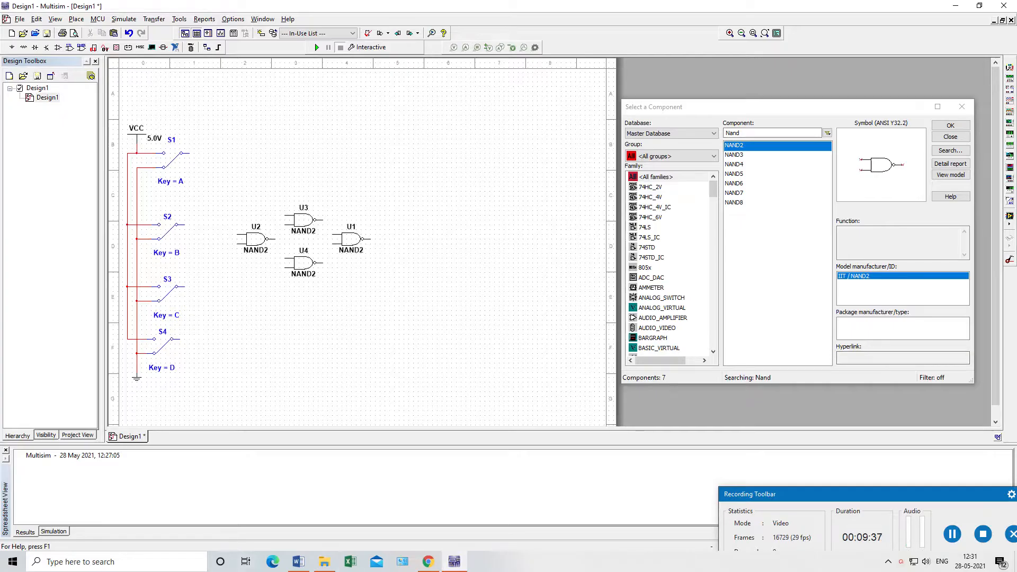
Step: Switch to the Word document and examine how input A connects to output B4 in the Gray to binary converter circuit
left_click(298, 562)
scroll(880, 126, "up", 3)
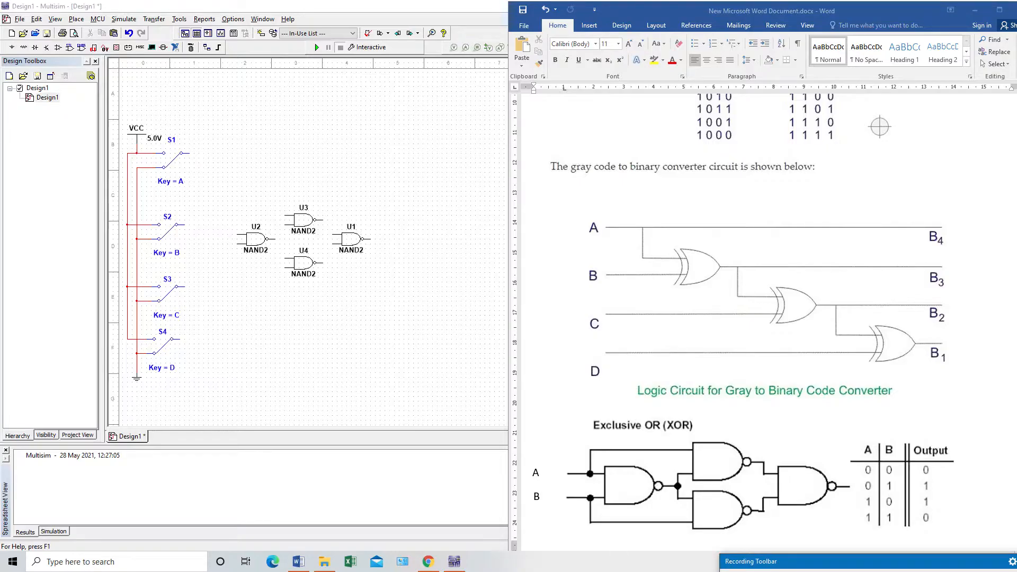
left_click(189, 153)
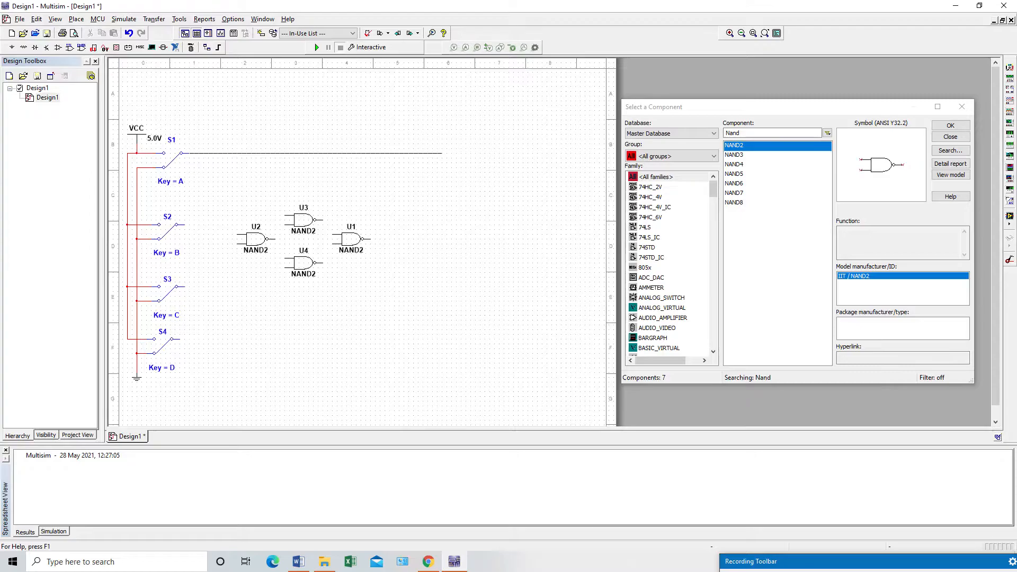
key("Escape")
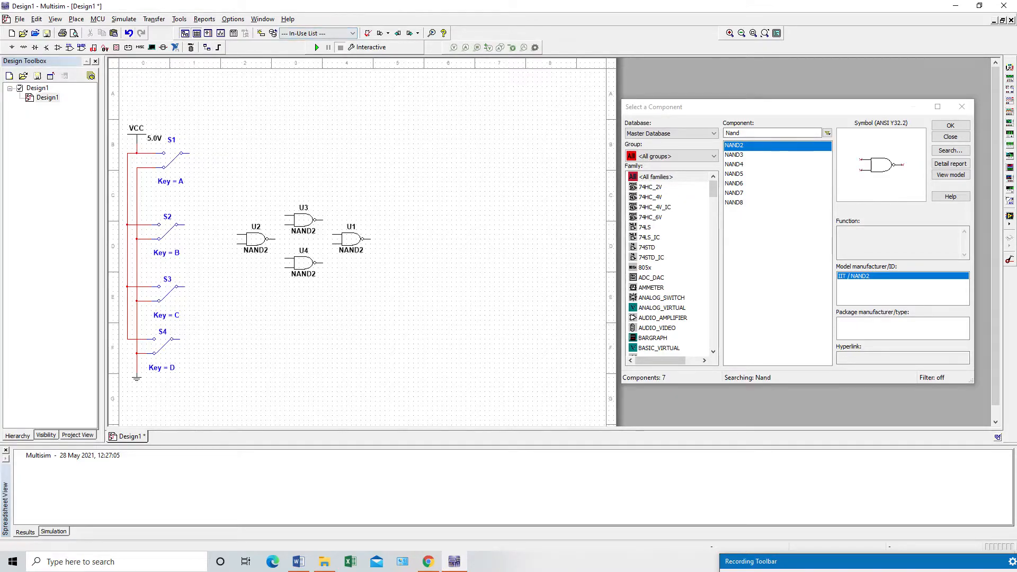
Step: Place a PROBE_BLUE component near the sheet's upper right and wire it to the output of switch S1
left_click_drag(752, 133, 699, 134)
type("probe")
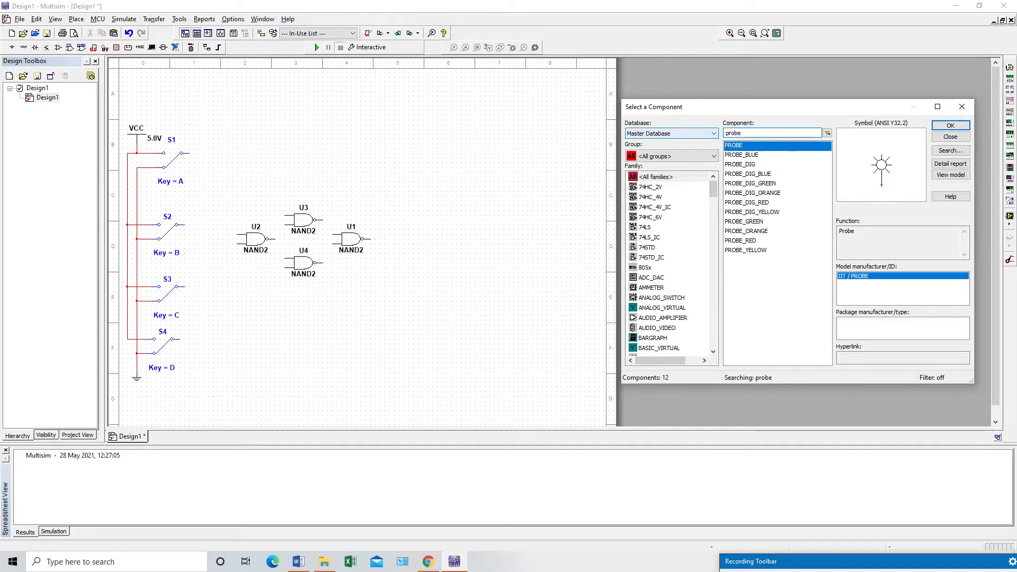
left_click(741, 155)
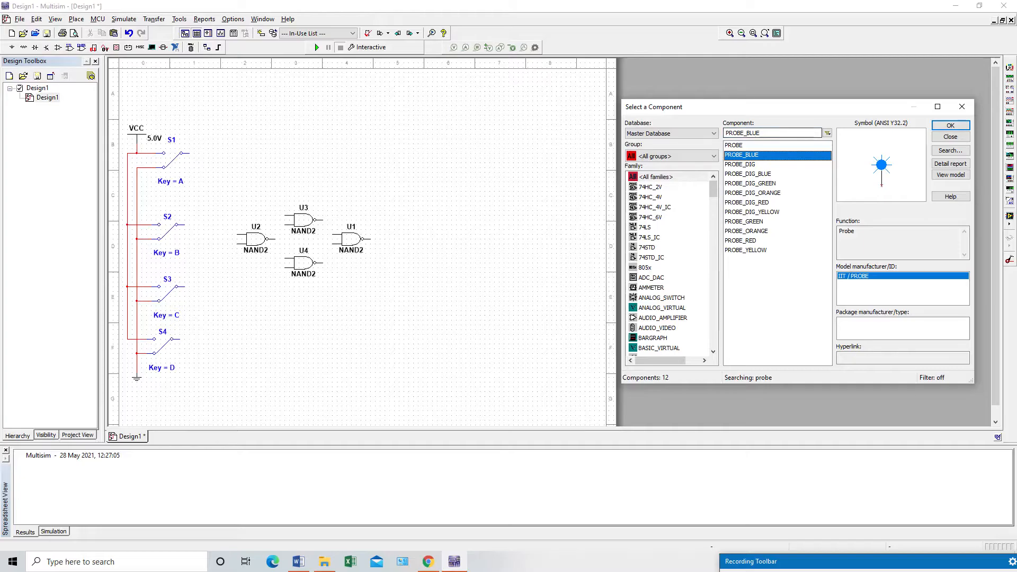
left_click(951, 126)
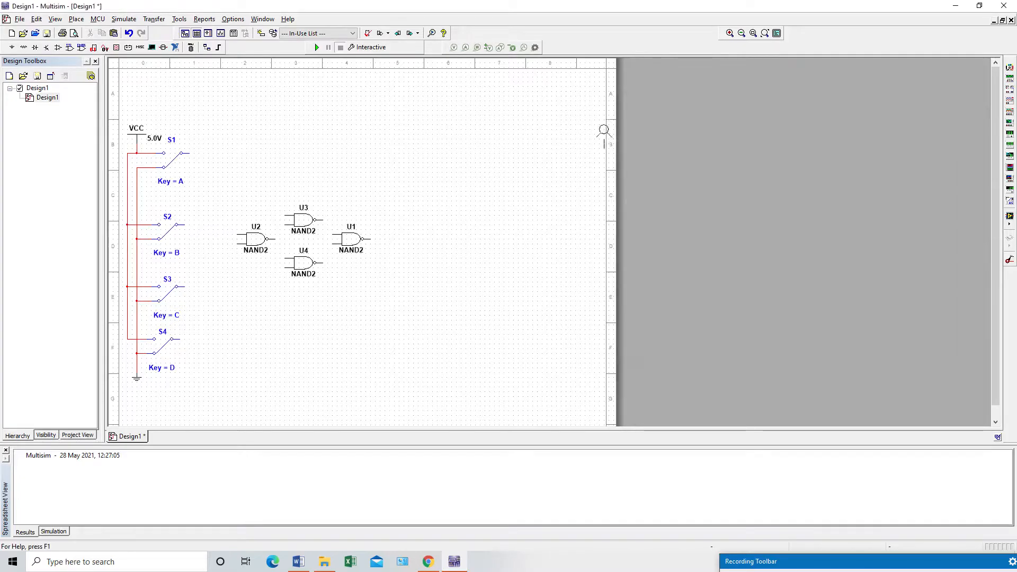
left_click(484, 127)
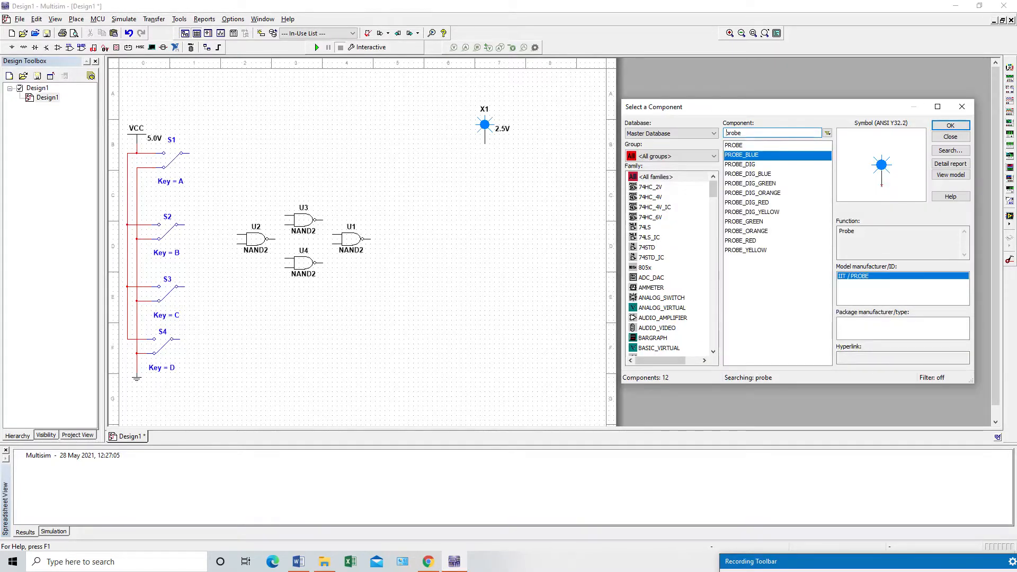
left_click(485, 143)
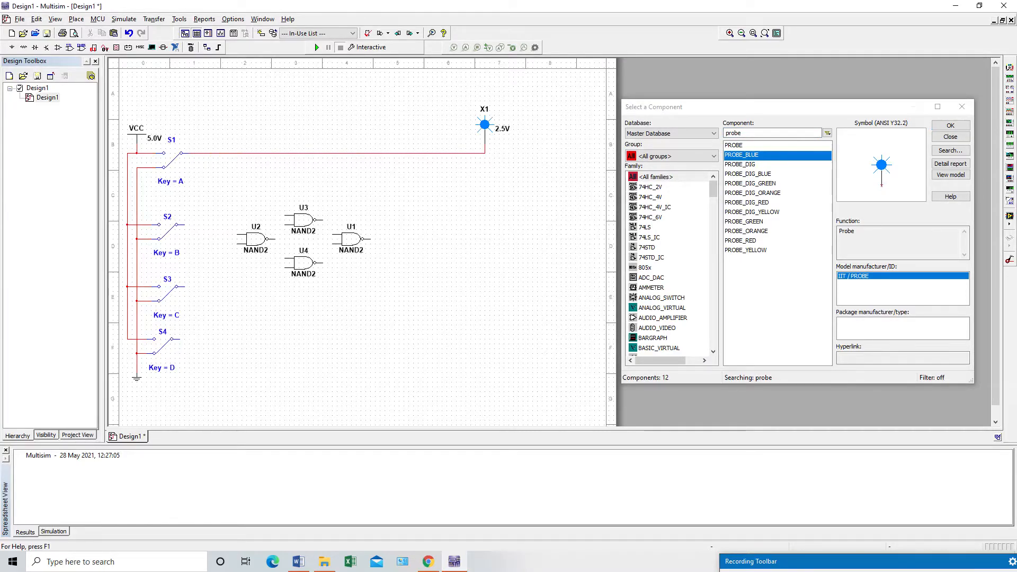
Step: Set the RefDes of the blue probe on the S1 line to B4
double_click(485, 125)
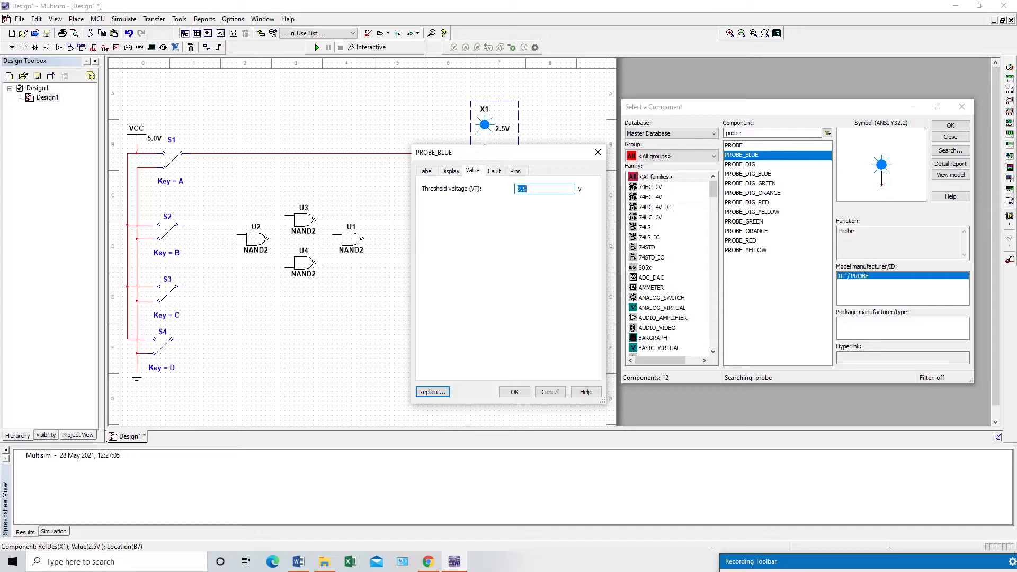
left_click(426, 171)
double_click(432, 201)
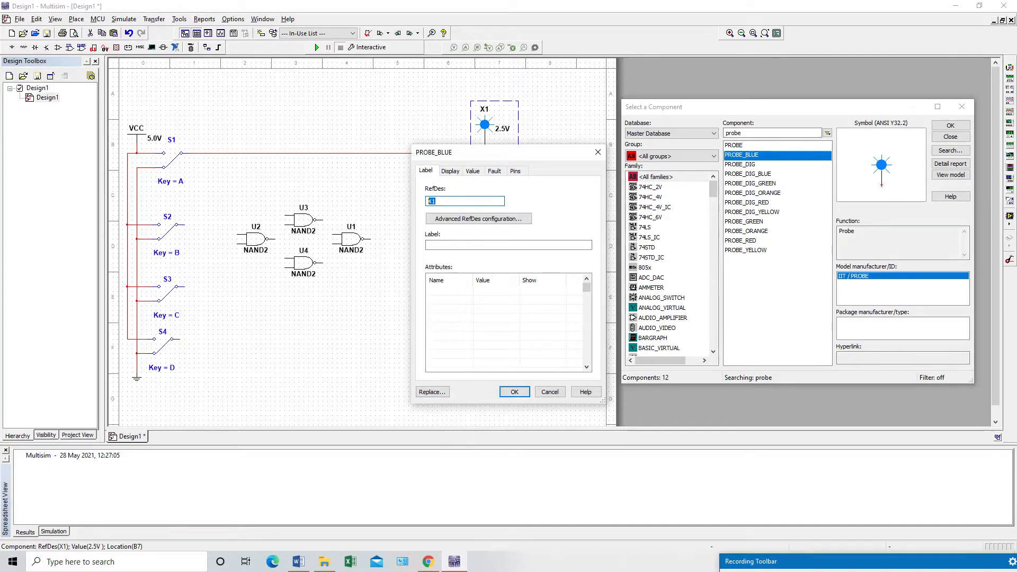
type("B4")
left_click(515, 392)
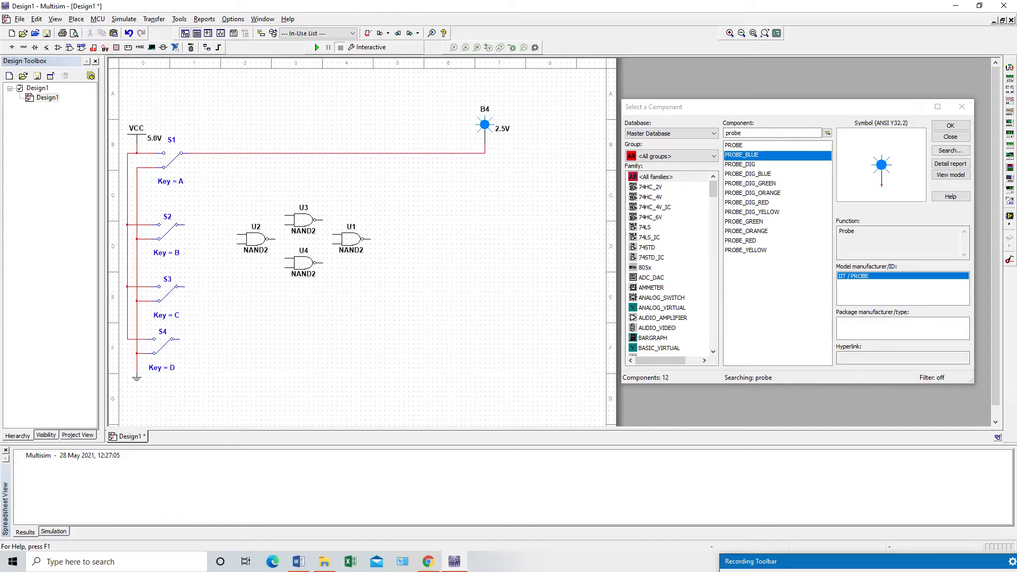
Step: Wire S1 and S2 to U2's inputs, U2's output to U3 and U4, and their remaining inputs to the S1 and S2 lines respectively
left_click(298, 561)
left_click(184, 225)
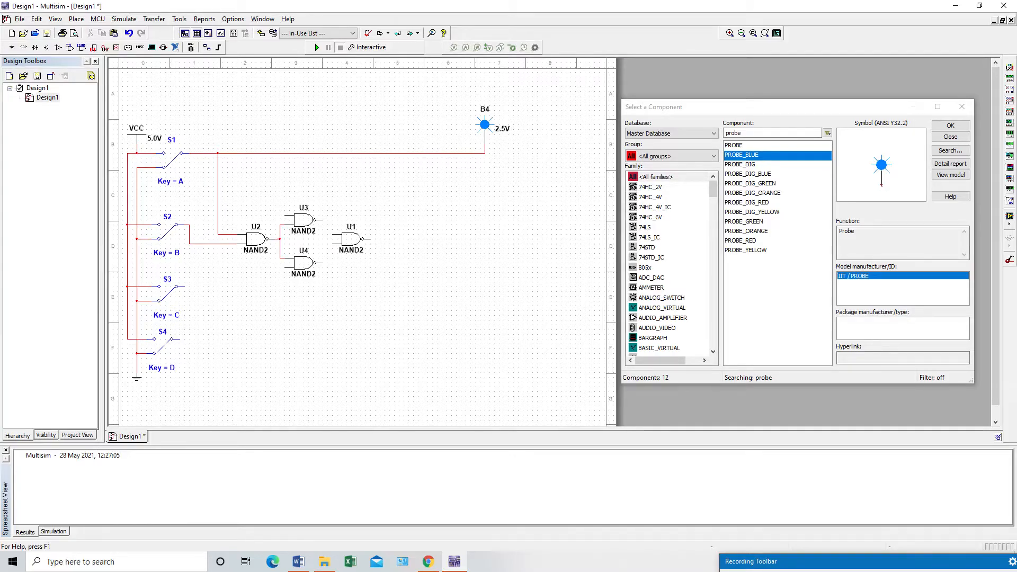
left_click(285, 267)
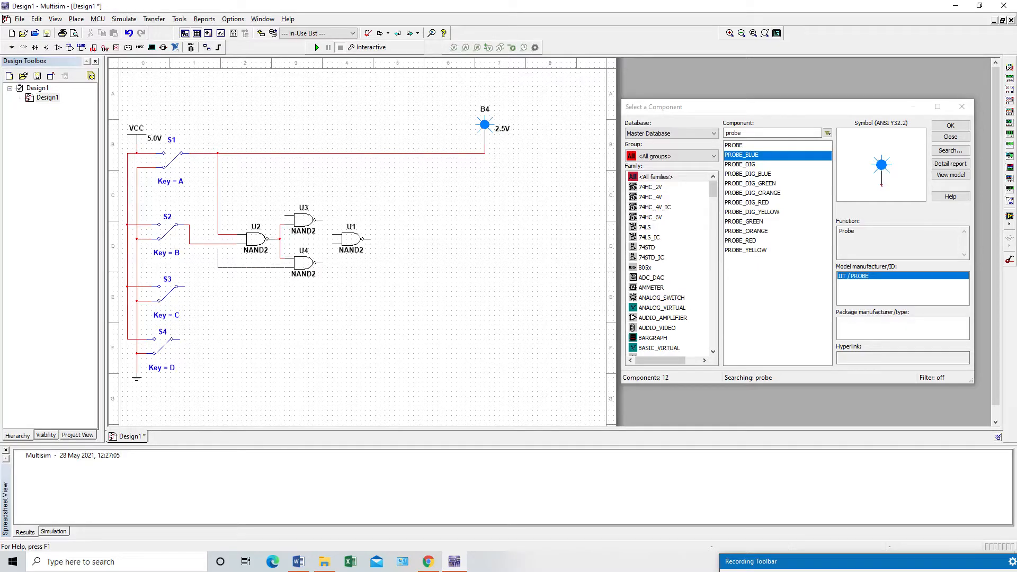
left_click(217, 244)
left_click(285, 215)
left_click(218, 215)
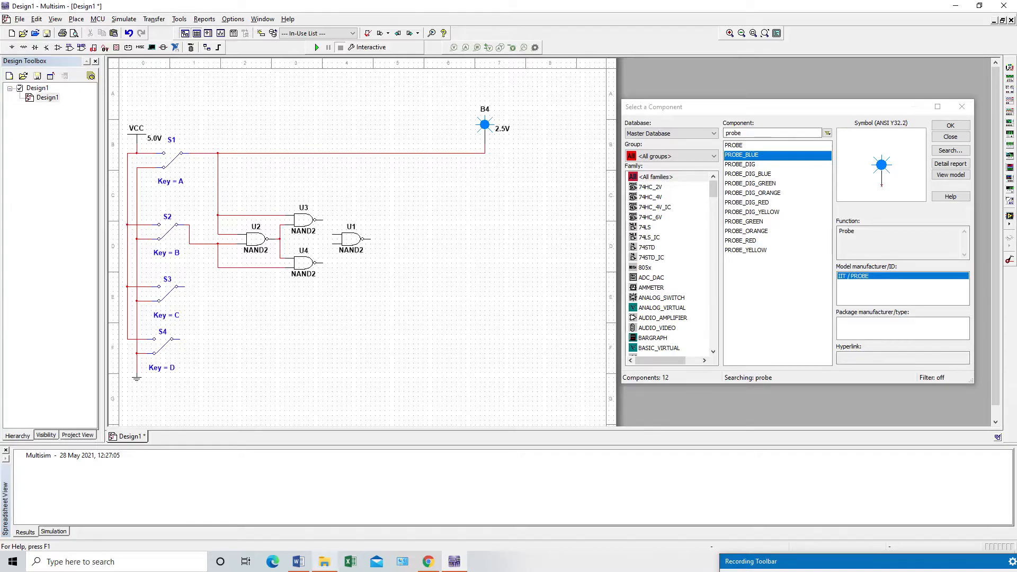
Step: Following the XOR diagram in the Word document, wire the outputs of U3 and U4 to the two inputs of U1
left_click(299, 562)
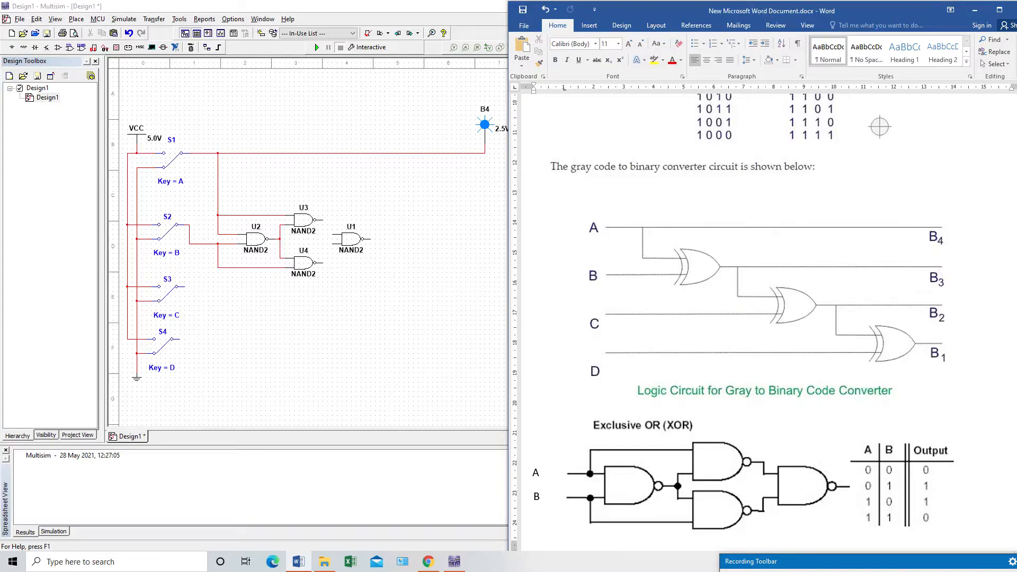
left_click(323, 220)
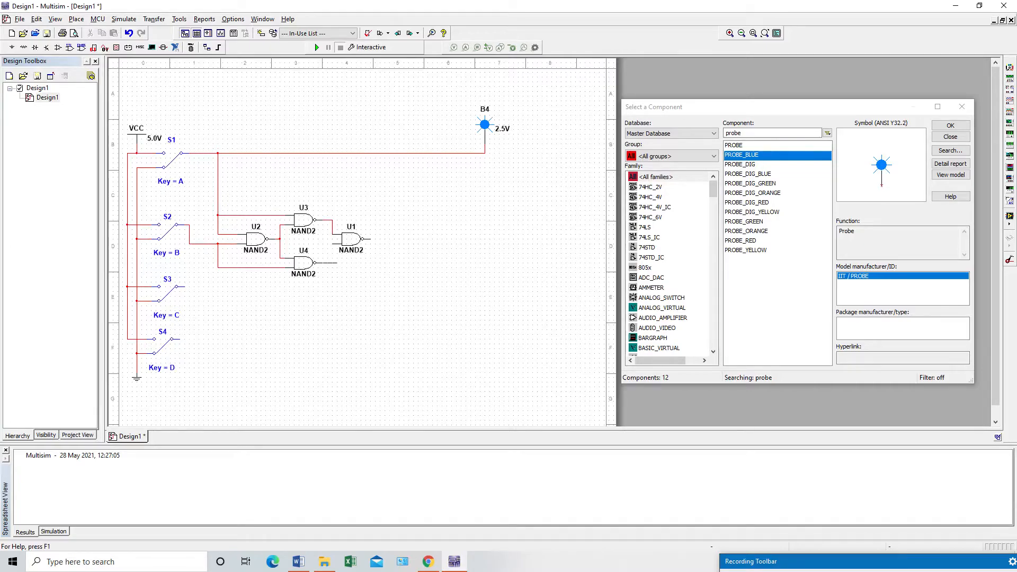
left_click(332, 244)
left_click(370, 239)
key("Escape")
Step: Copy probe B4 to a spot below it and wire the copy to the output of U1
left_click(485, 125)
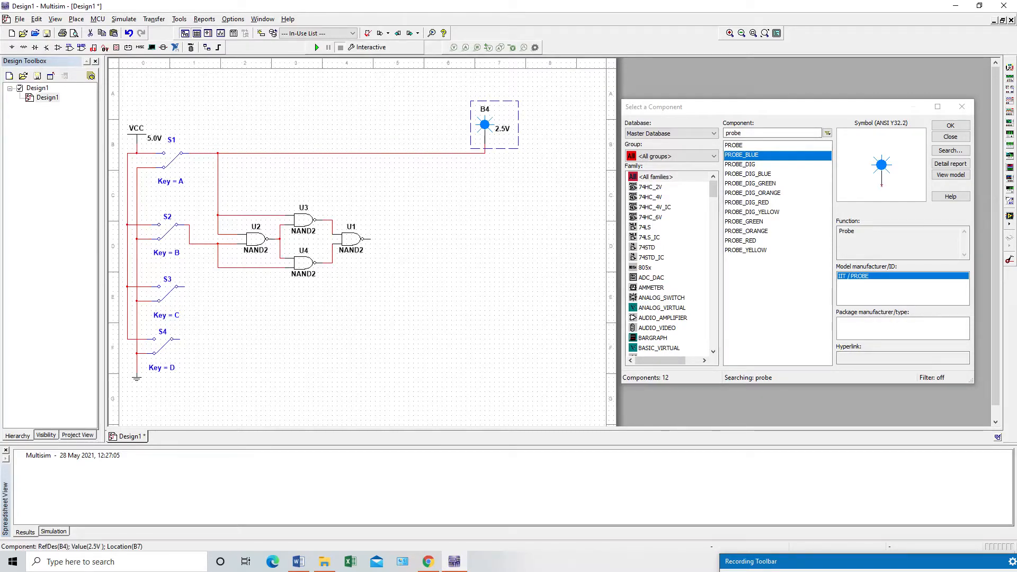
key("Escape")
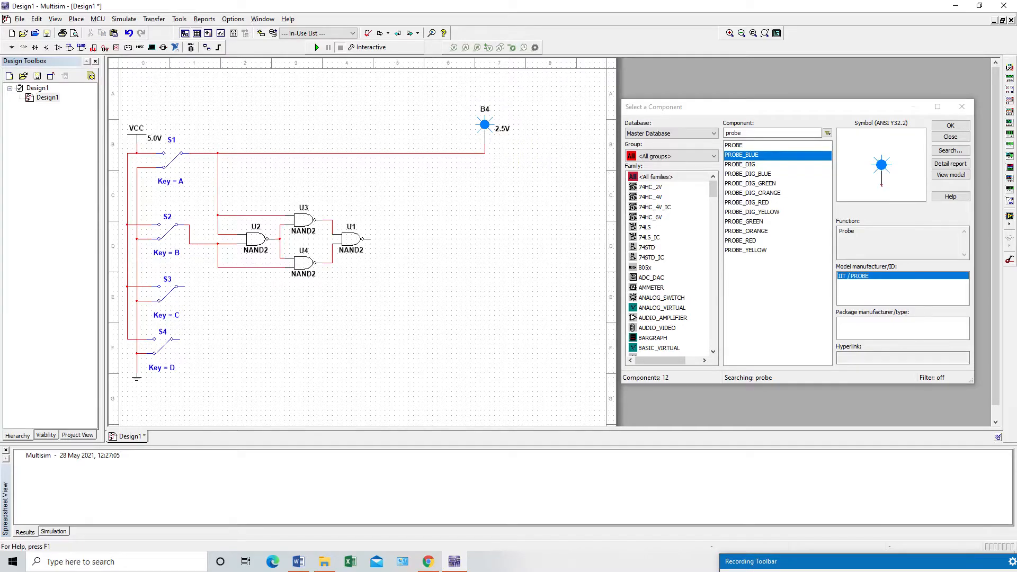
left_click(480, 216)
left_click(370, 239)
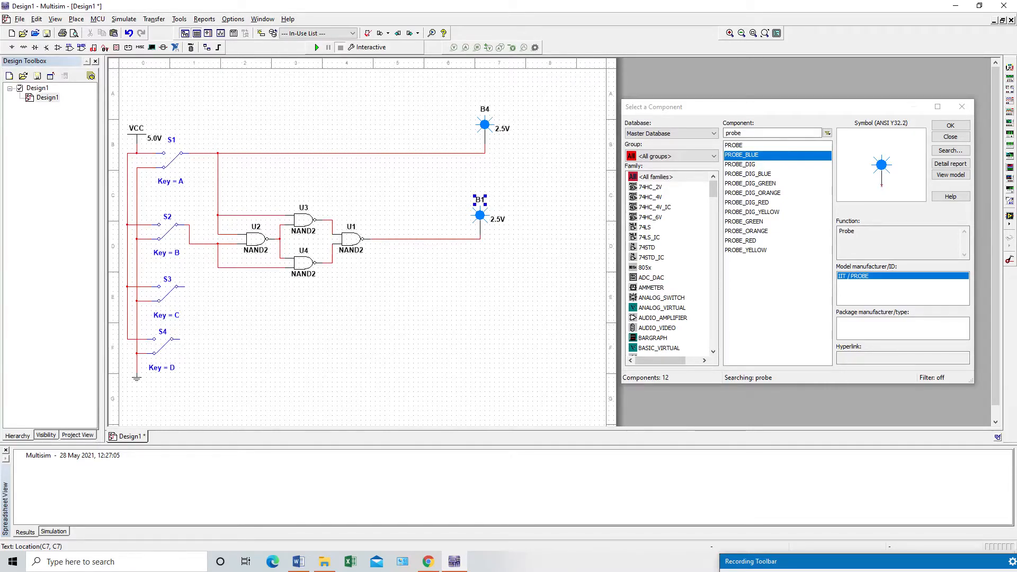
Step: Set the RefDes of the probe at U1's output to B3 and close the component browser
double_click(480, 215)
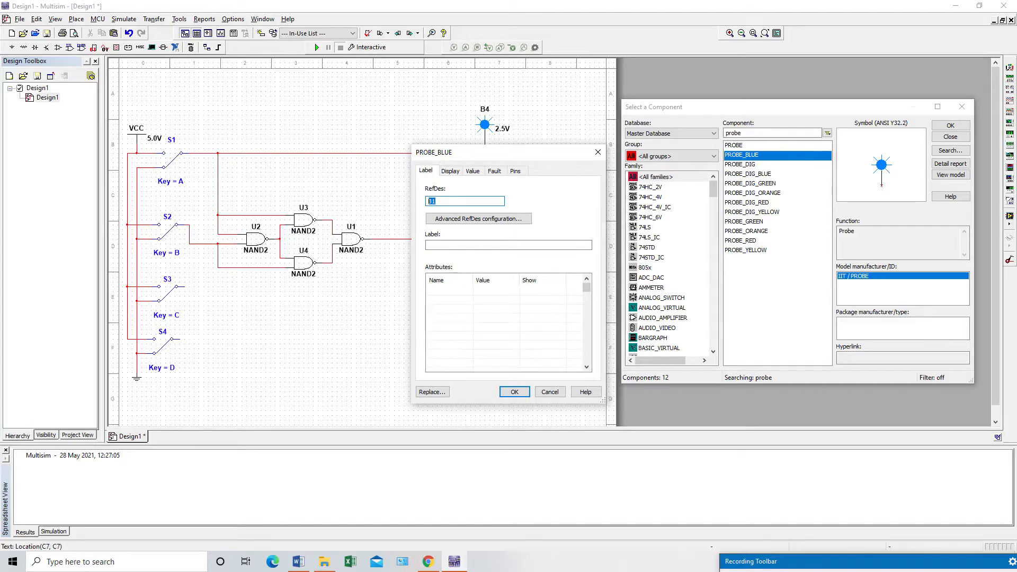
type("B3")
key("Return")
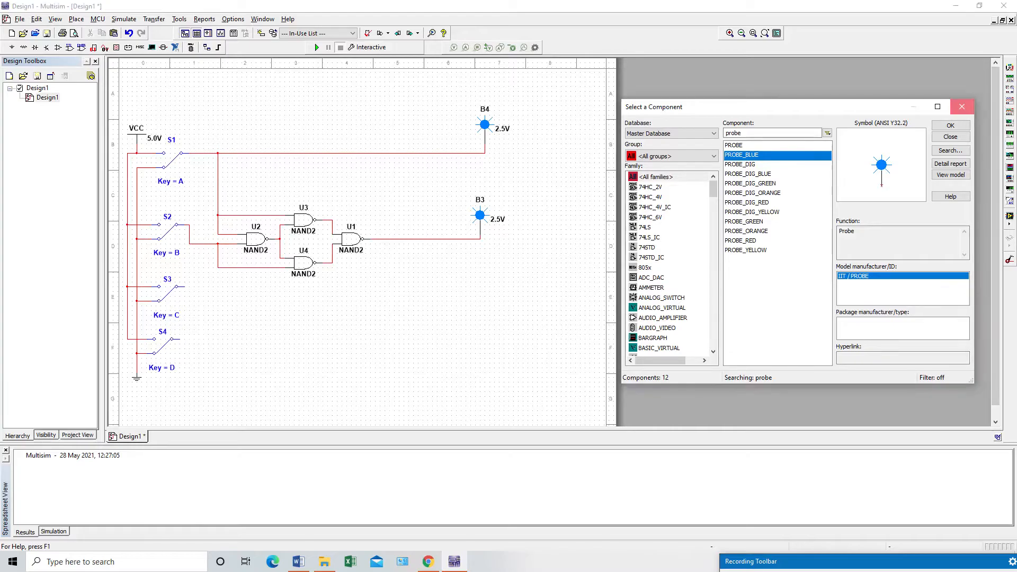
left_click(962, 107)
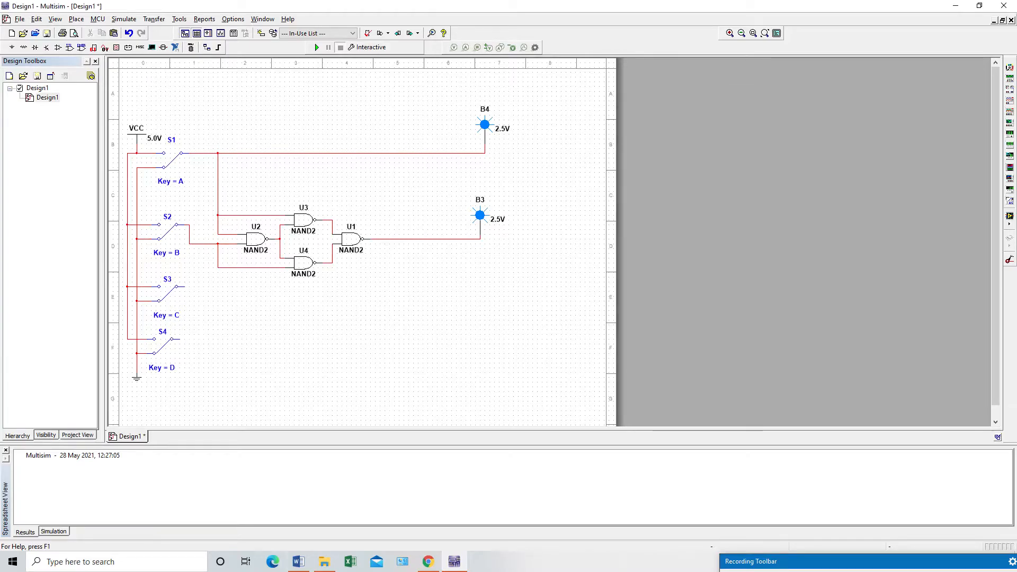
Step: Switch to the Word document to check the next stage of the converter circuit
left_click(298, 561)
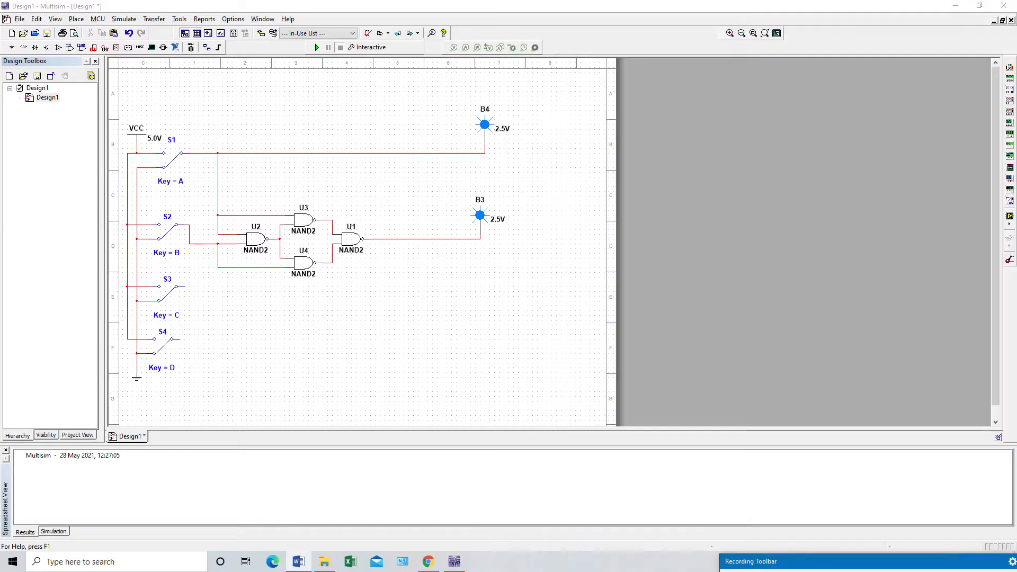
Step: Copy the XOR block of NAND gates U1–U4 with its internal wiring and place the copy below the original
left_click(975, 10)
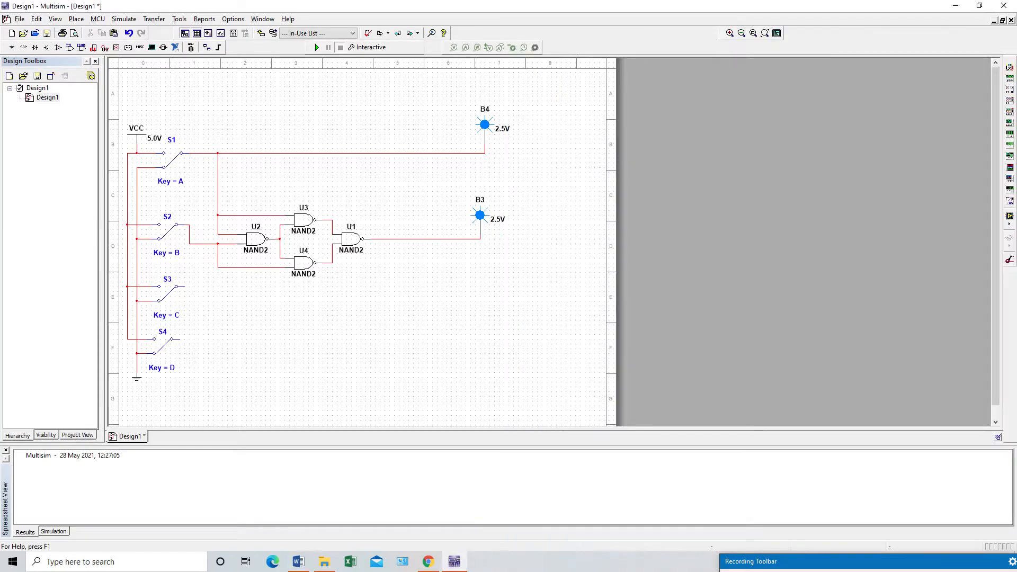
left_click_drag(229, 183, 379, 297)
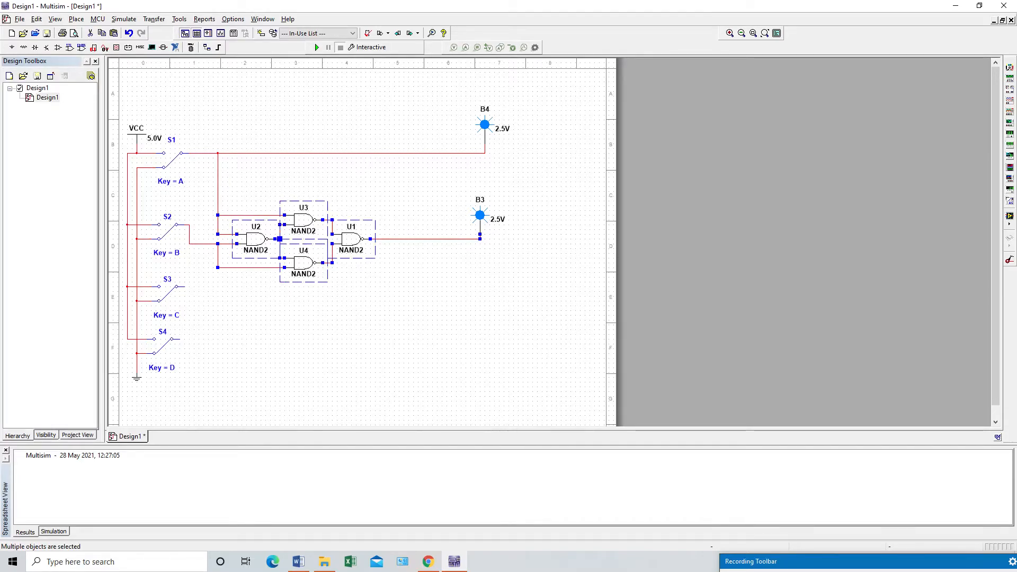
key("Escape")
key("ctrl+v")
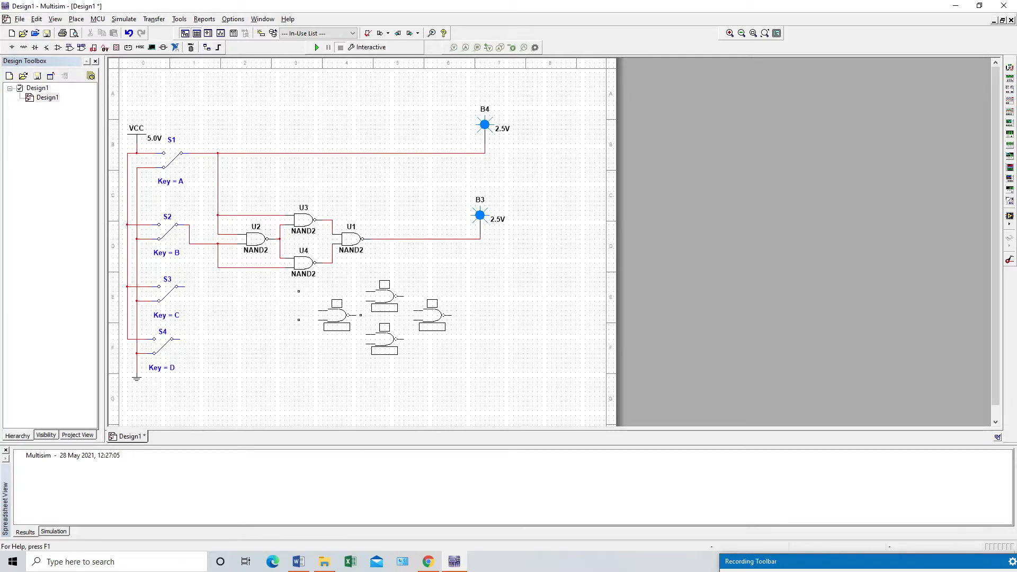
left_click(385, 315)
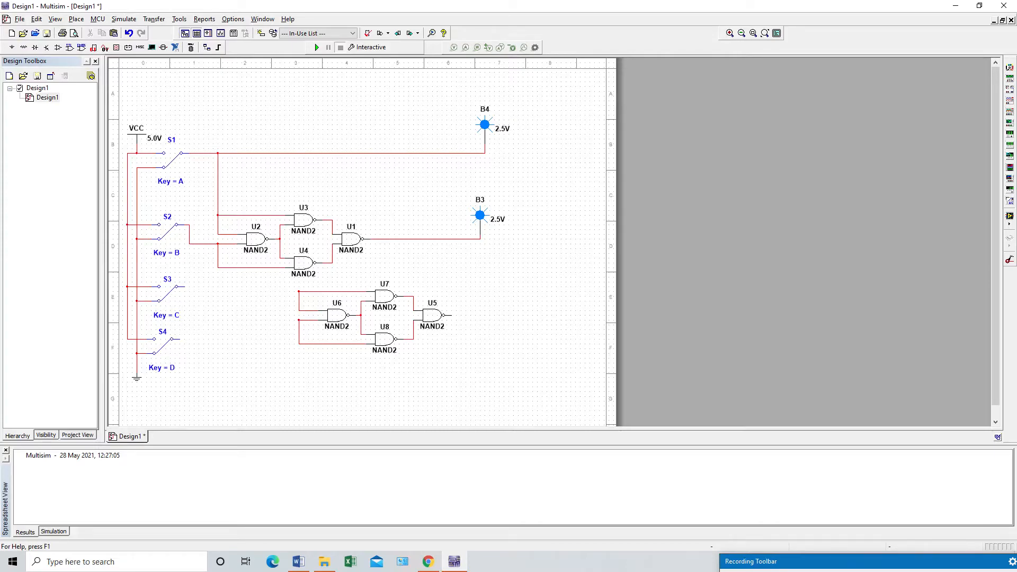
Step: Wire the output of U1 to the upper input of the copied XOR block and switch S3 to its lower input
left_click(298, 292)
left_click(375, 239)
left_click(185, 286)
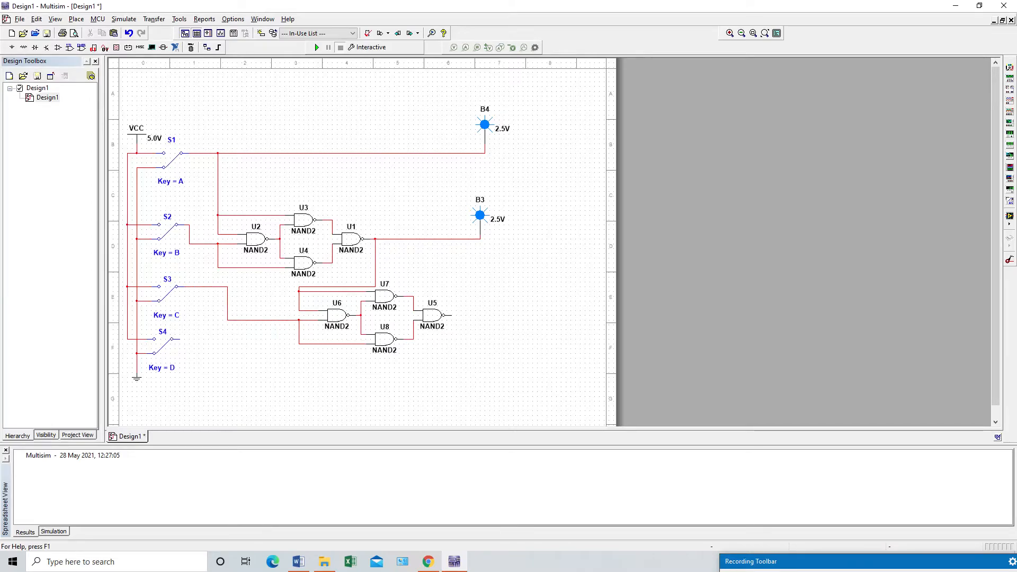
Step: Copy probe B3 to a spot below it and wire the copy to the output of U5
mouse_move(432, 316)
left_mouse_down()
mouse_move(452, 316)
mouse_move(433, 316)
left_mouse_up()
key("Escape")
left_click(480, 216)
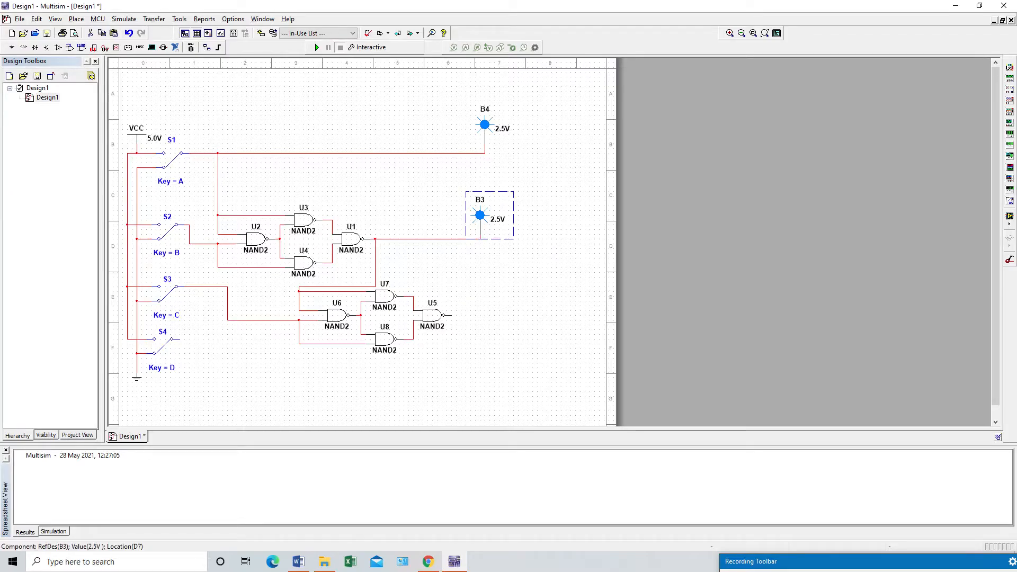
left_click(476, 287)
key("ctrl+v")
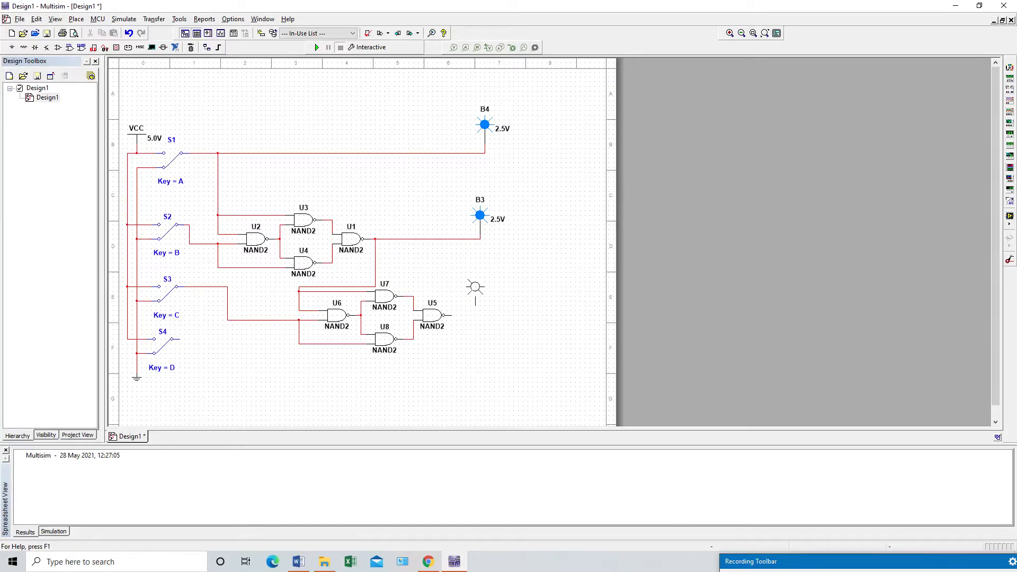
left_click(480, 291)
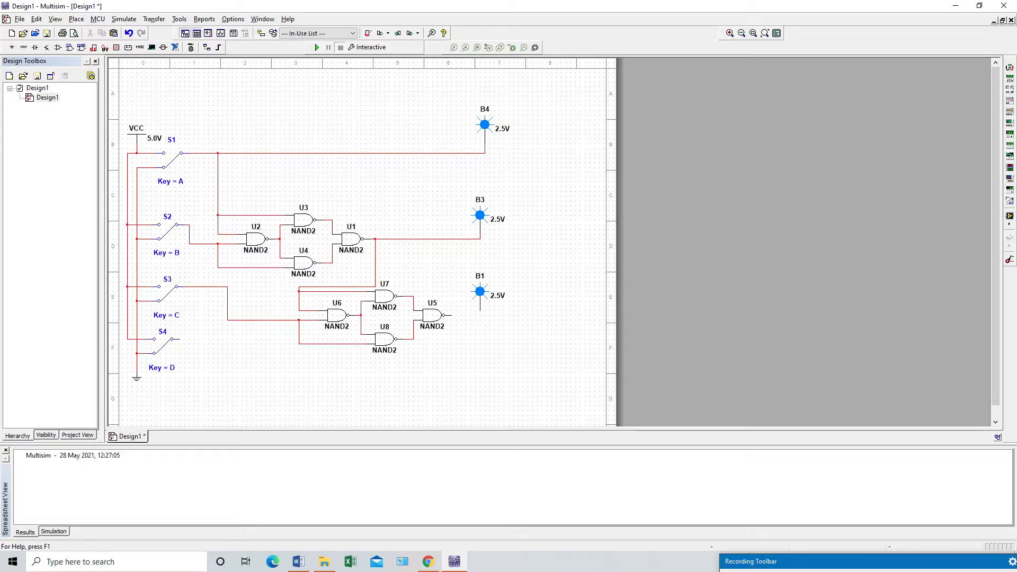
left_click(451, 315)
left_click(480, 310)
Step: Set the RefDes of the probe at U5's output to B2
double_click(479, 276)
left_click_drag(436, 201, 432, 201)
type("2")
left_click(514, 391)
Step: Copy the XOR block U5–U8 with its internal wiring and place the copy below it as the third stage
left_click_drag(286, 279, 460, 367)
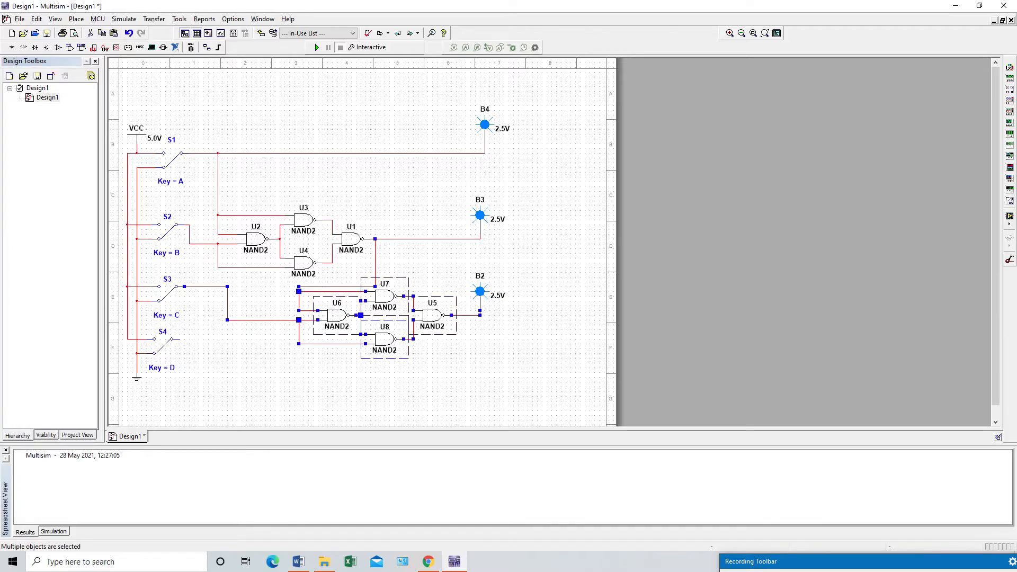
key("ctrl+v")
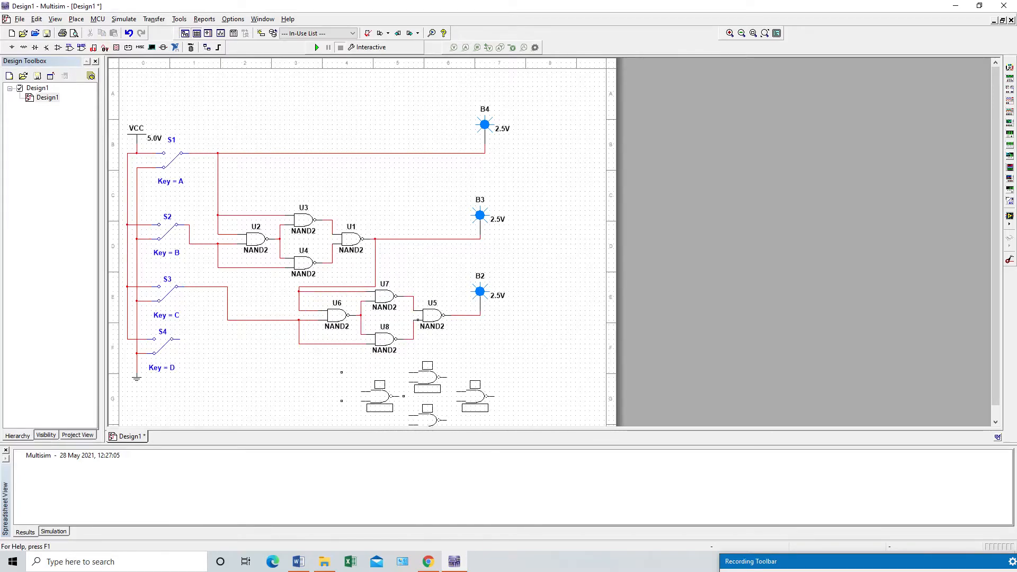
left_click(419, 396)
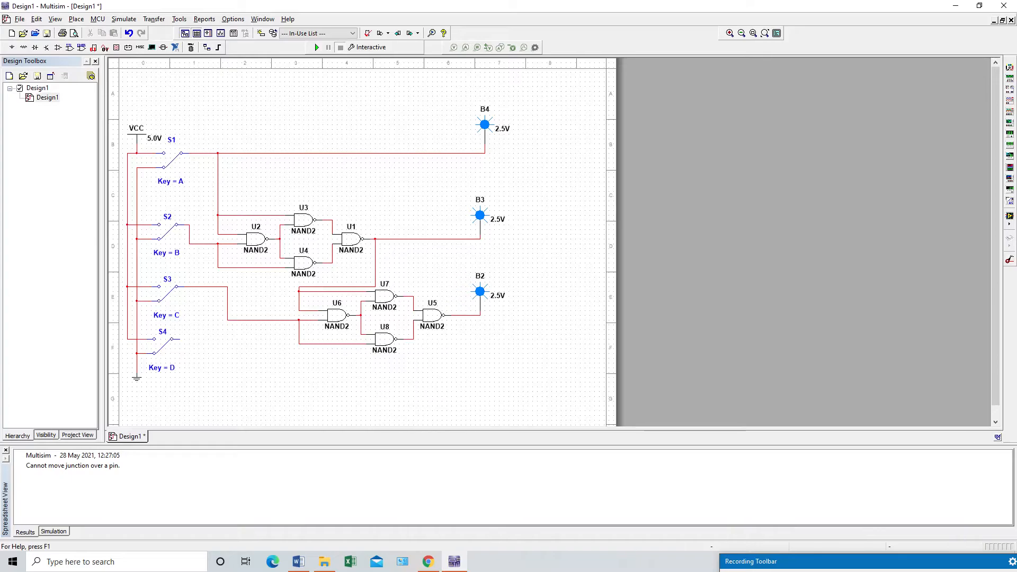
left_click(404, 397)
left_click_drag(403, 320, 404, 358)
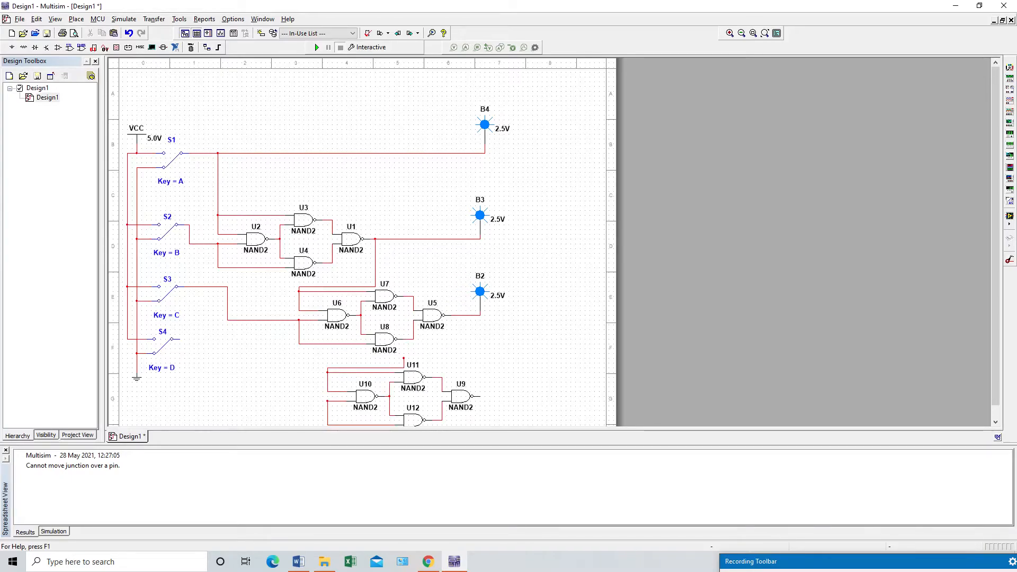
Step: Following the Word circuit diagram, wire U5's output to the upper input of the third XOR block and switch S4 to its lower input
left_click(403, 358)
left_click(456, 315)
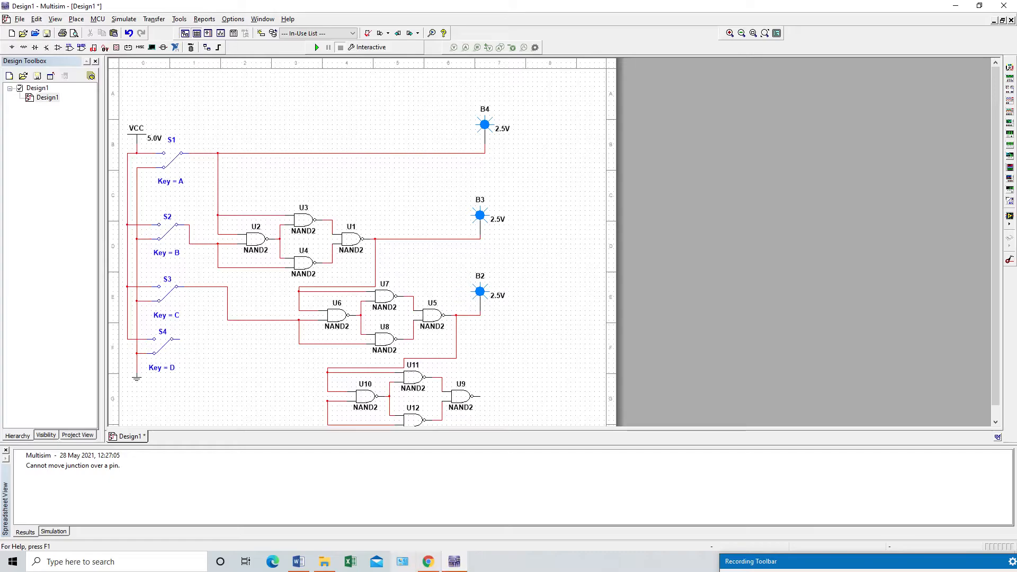
left_click(299, 561)
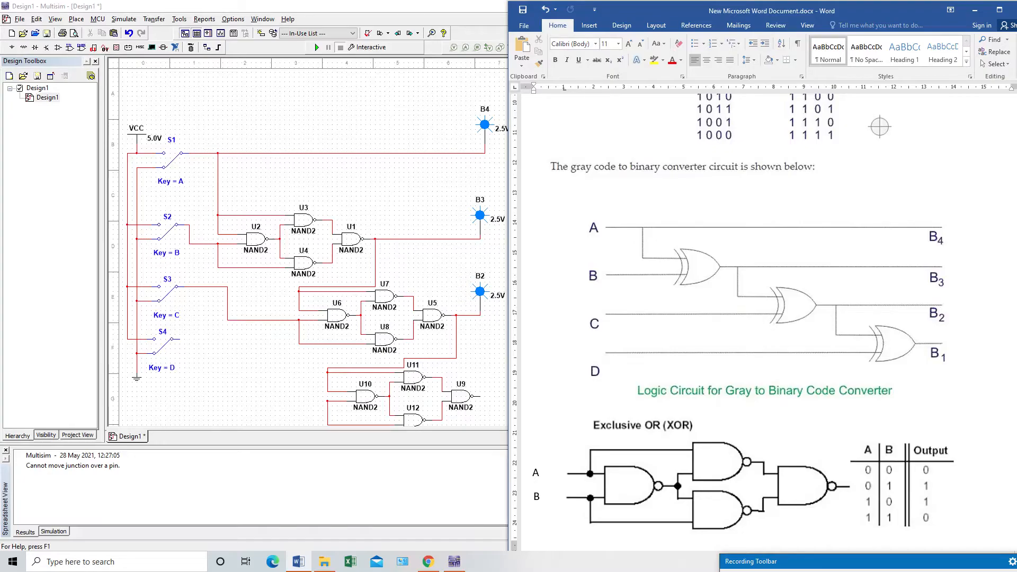
left_click(180, 339)
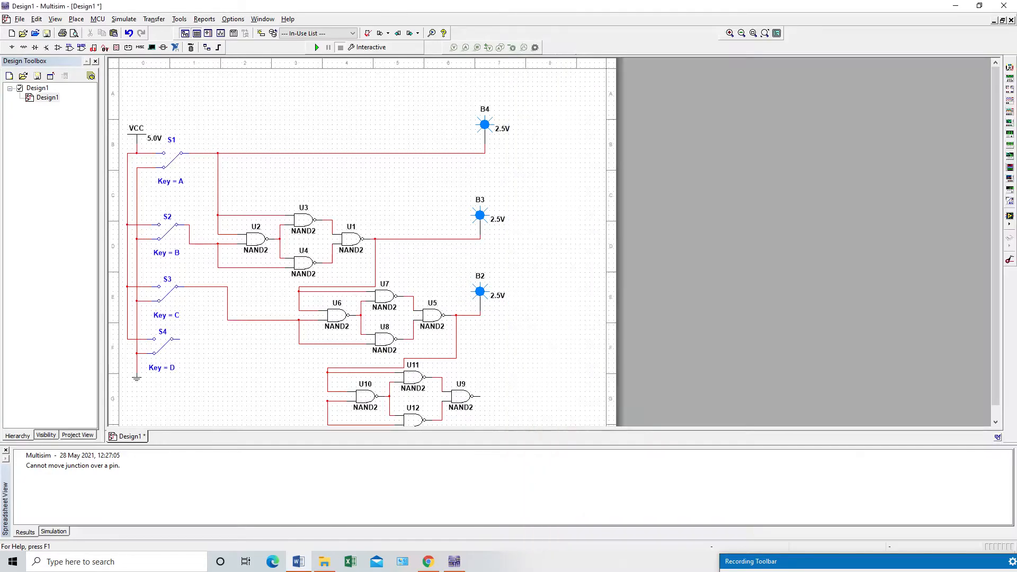
left_click(279, 401)
left_click(328, 400)
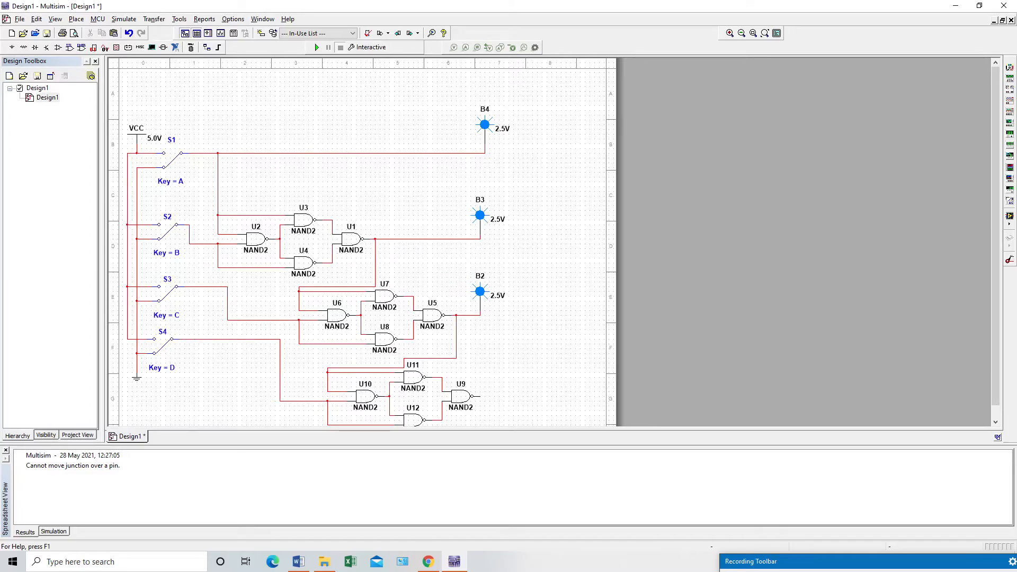
Step: Copy probe B2 and place the copy at the output of U9 as probe B1
left_click(480, 291)
key("ctrl+c")
key("ctrl+v")
left_click(485, 374)
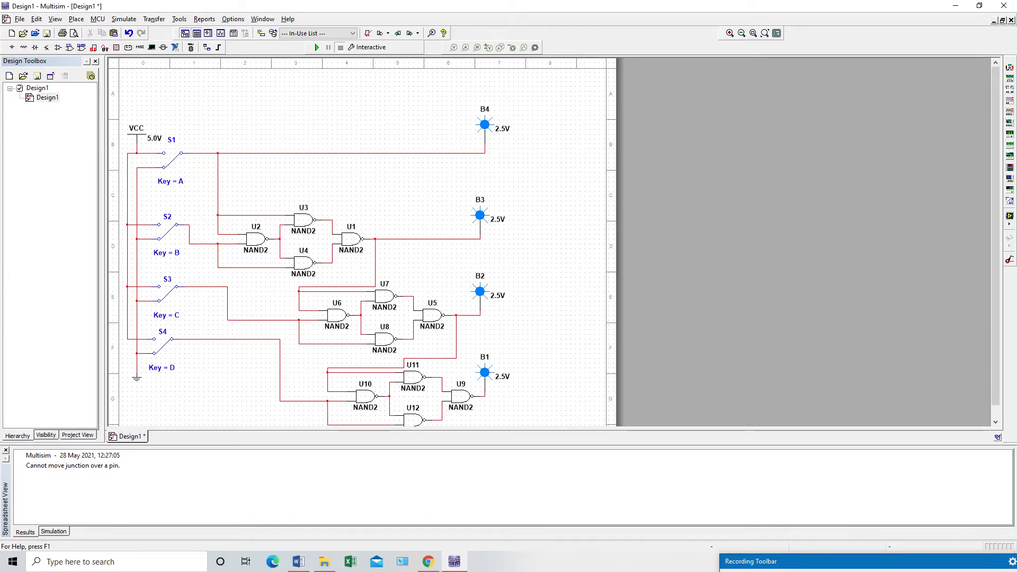
left_click(484, 371)
key("Escape")
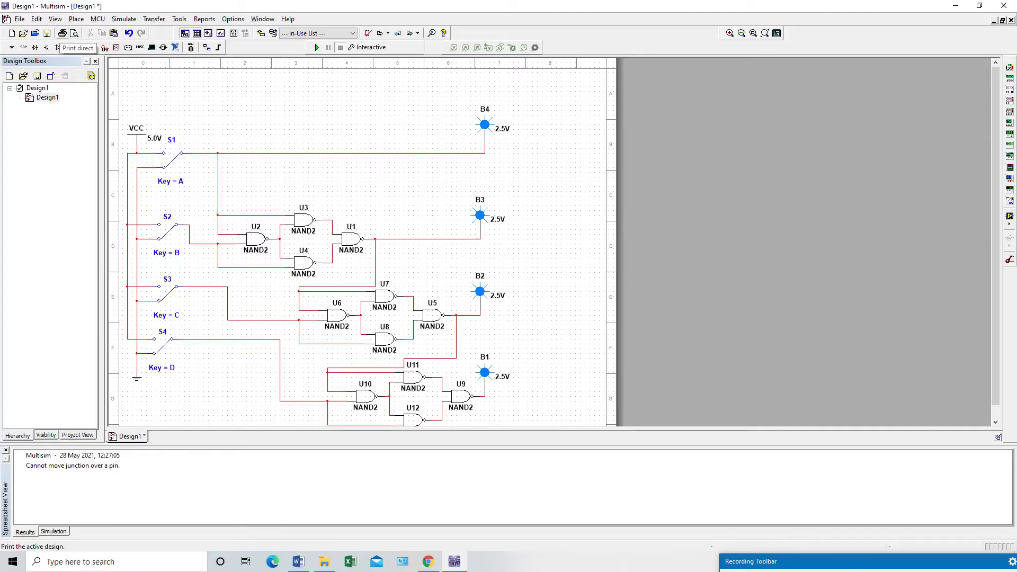
Step: Place the text label "ABCD, 34455" in the empty area above the circuit
left_click(76, 19)
mouse_move(88, 47)
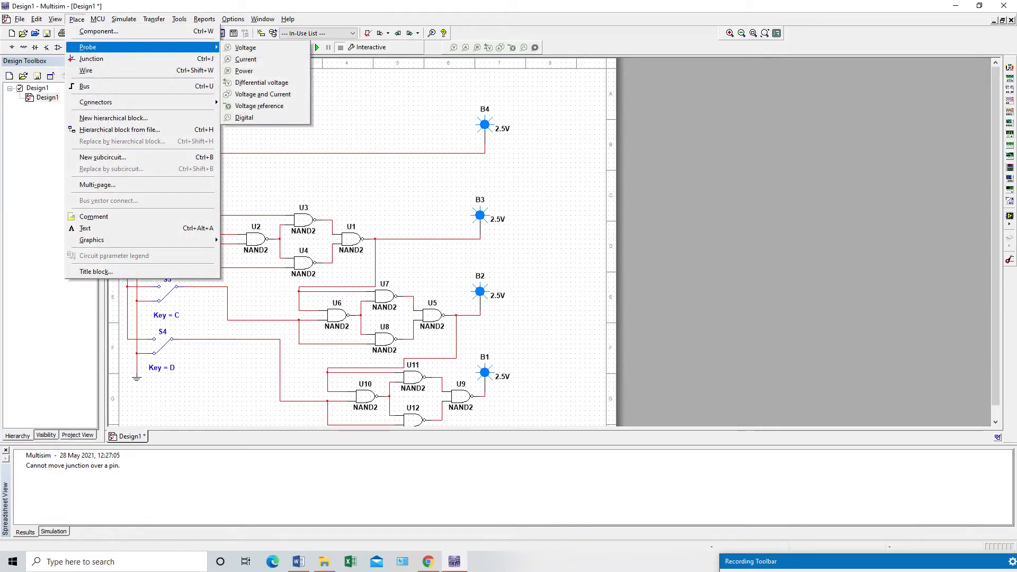
left_click(86, 228)
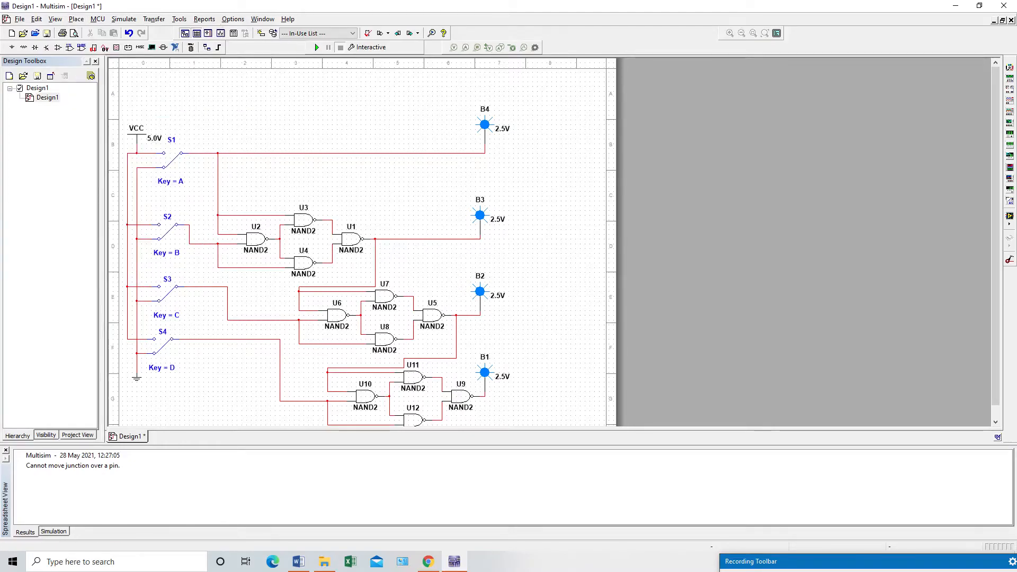
left_click(200, 103)
type("ABCD ")
type("34455")
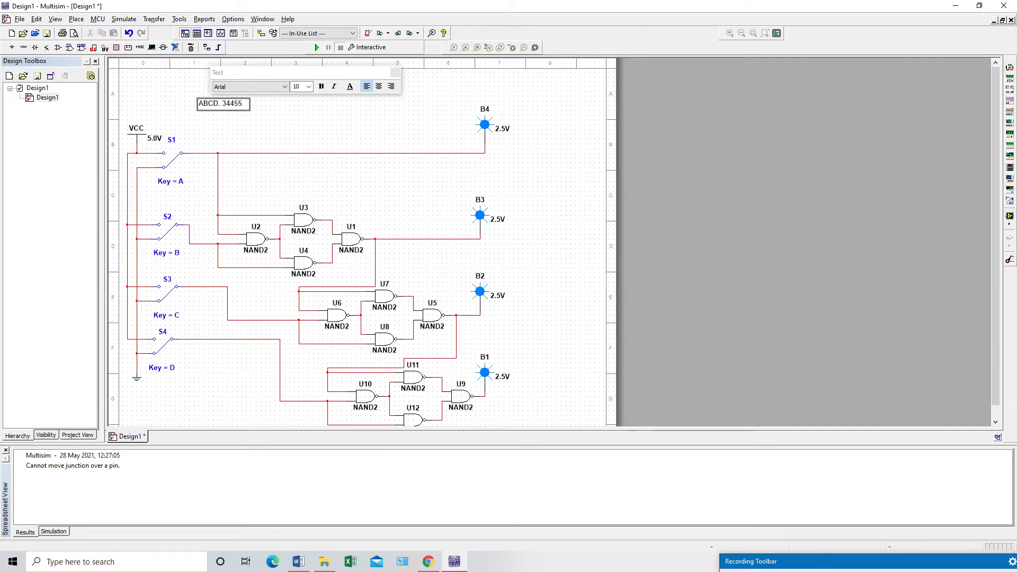
key("ctrl+a")
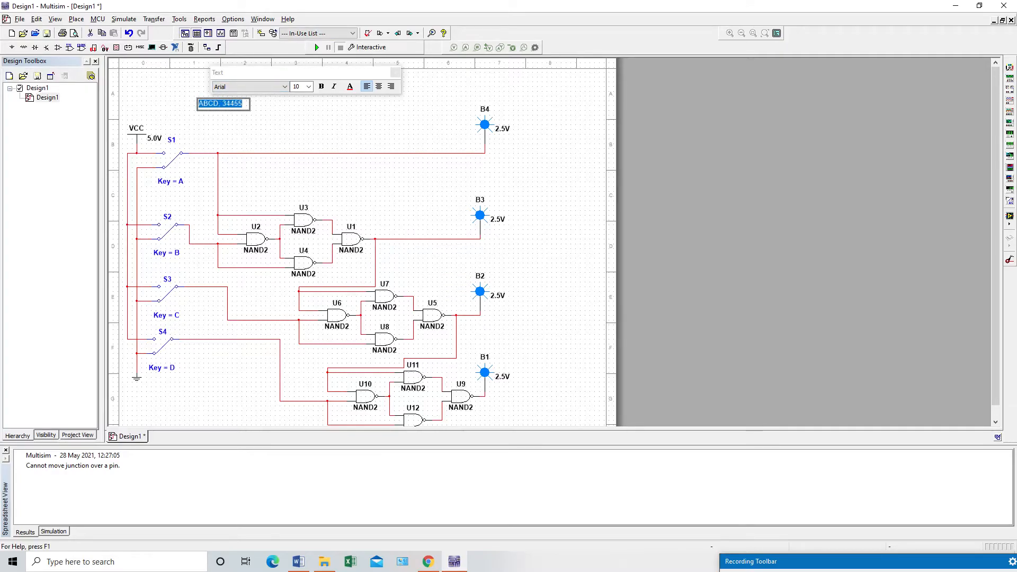
key("Escape")
key("Escape")
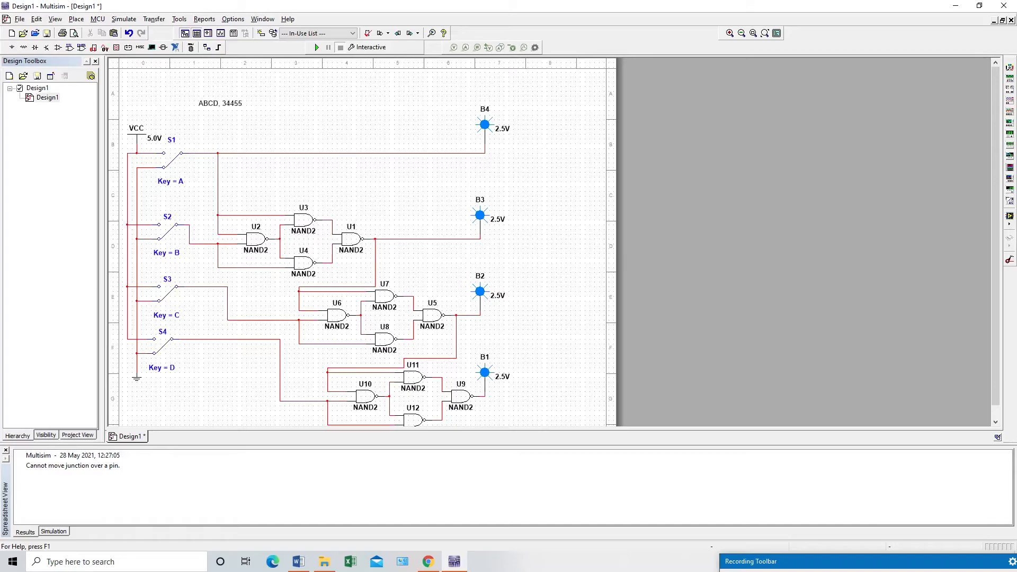
Step: Bring up the 4-bit Gray to binary truth table in the Word document and start the interactive simulation
scroll(362, 241, "down", 1)
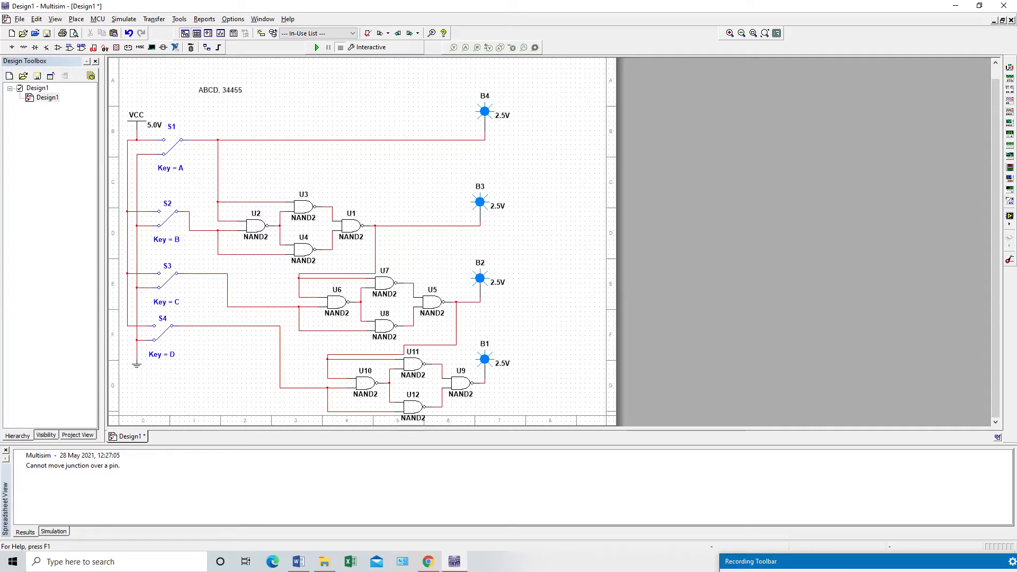
key("alt+Tab")
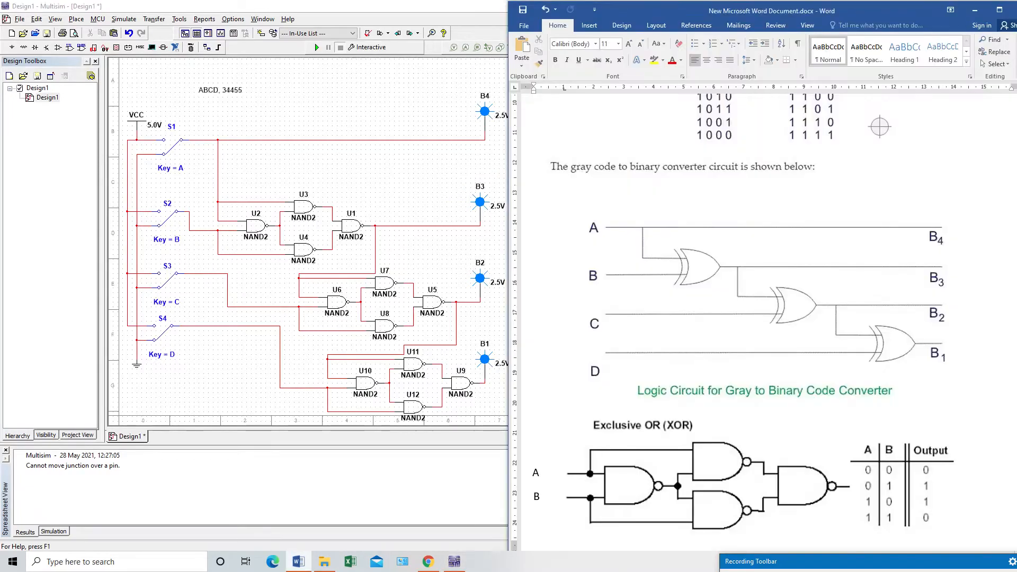
scroll(879, 318, "up", 5)
scroll(880, 317, "up", 3)
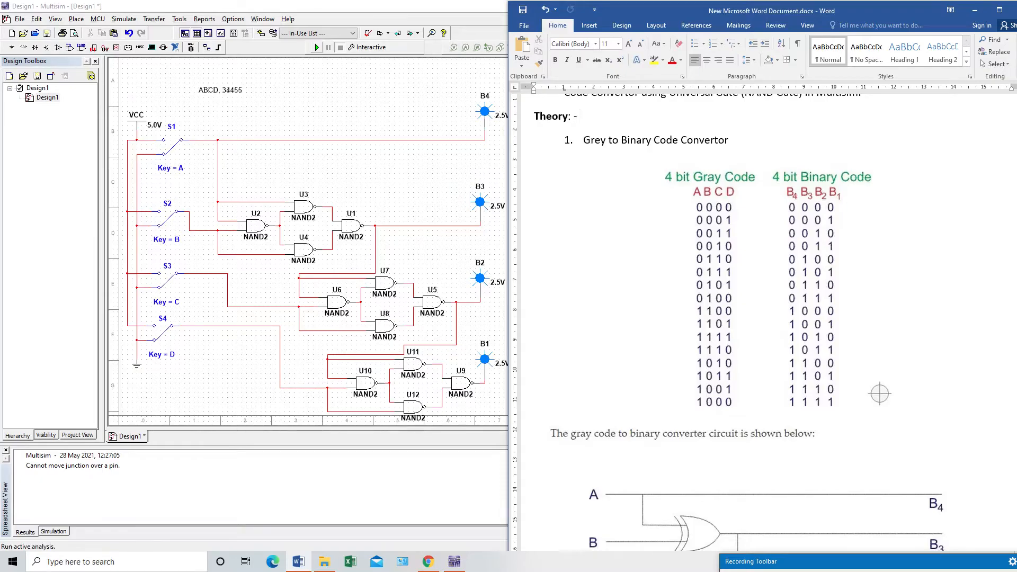
left_click(317, 48)
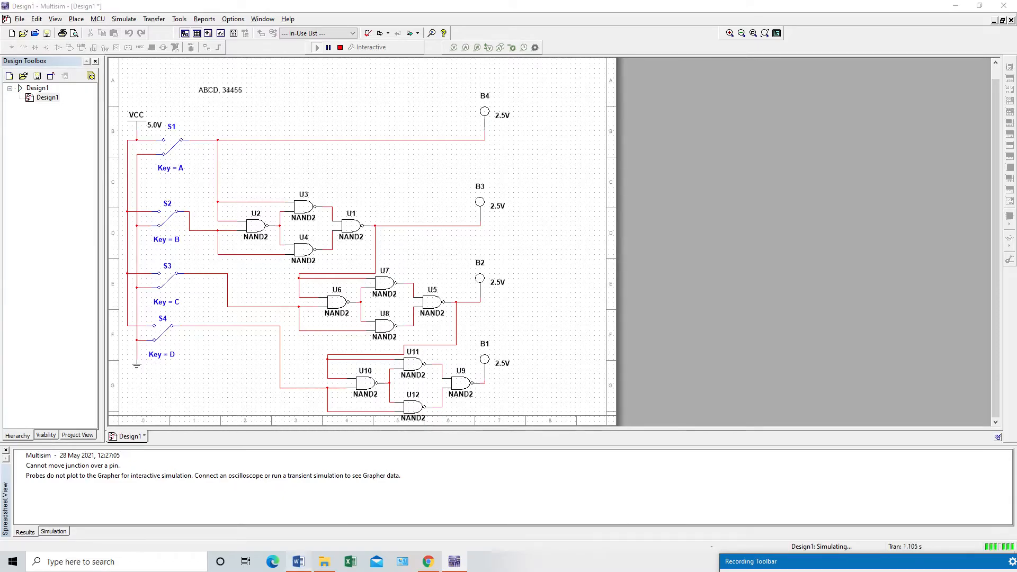
Step: Consult the Word truth table and switch inputs C and D high to test Gray code 0011
left_click(299, 562)
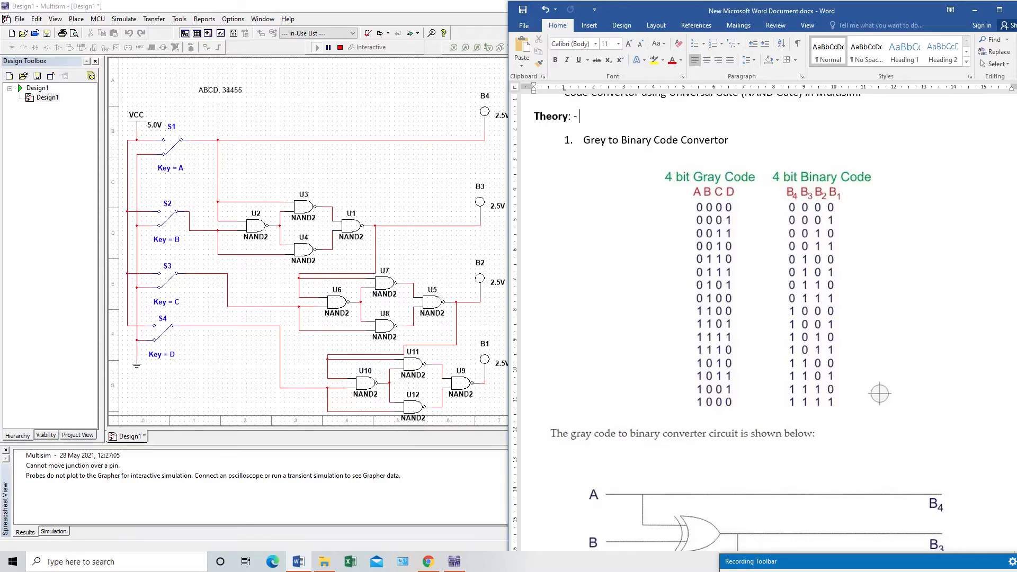
left_click(168, 280)
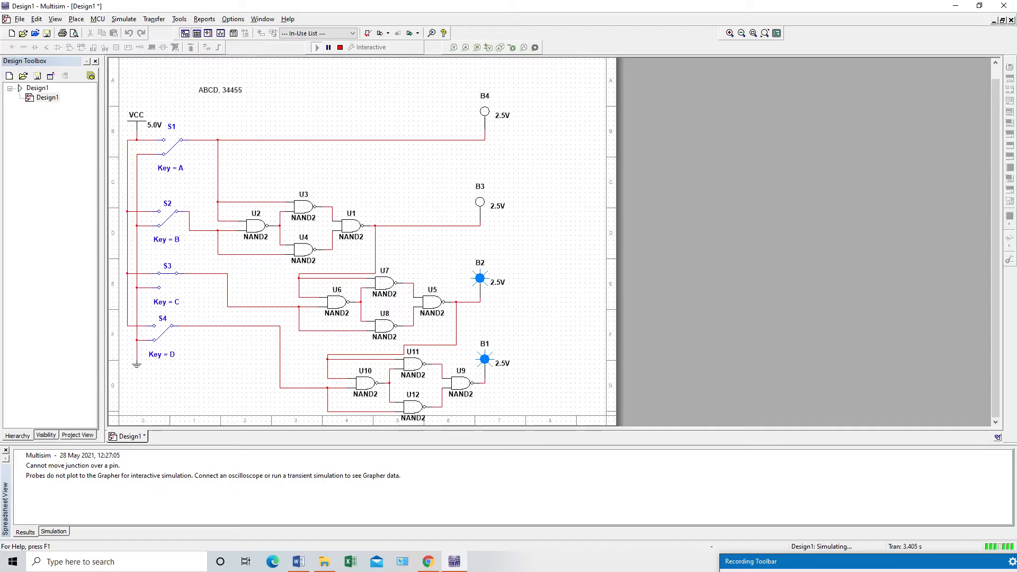
key("d")
Step: Consult the Word truth table, then switch input A high and inputs C and D low to test Gray code 1000
left_click(298, 561)
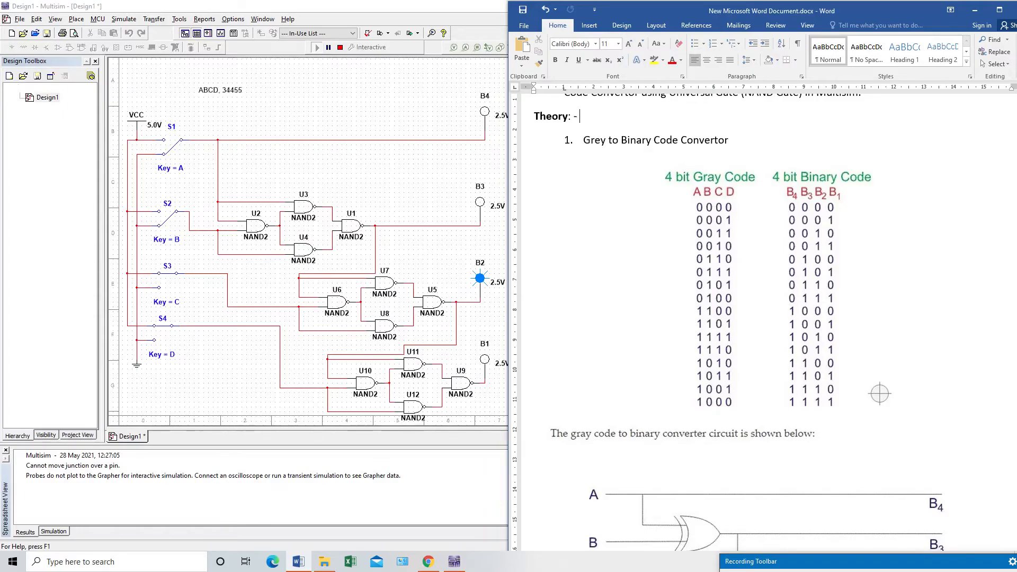
left_click(172, 147)
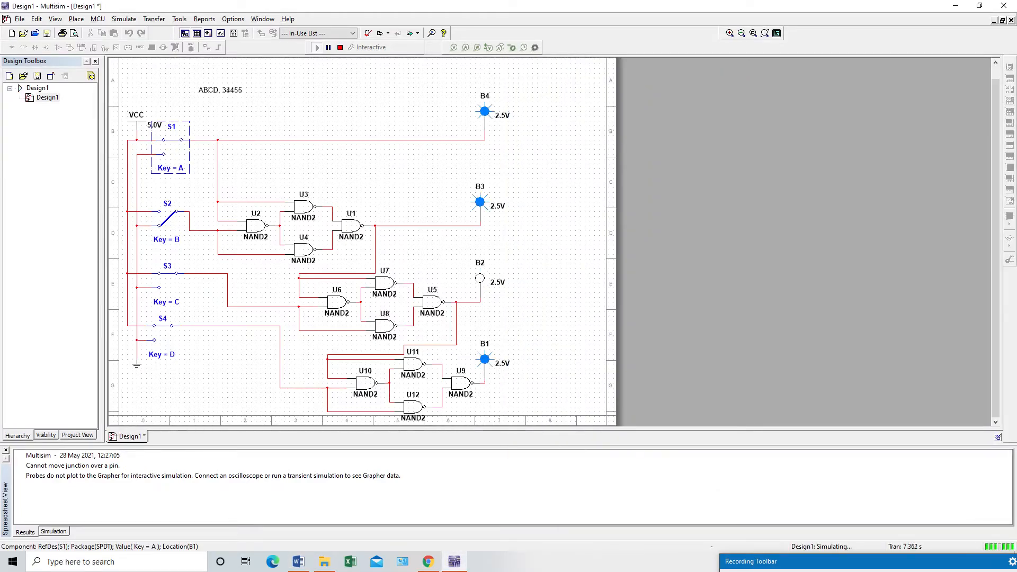
left_click(168, 277)
left_click(163, 330)
key("Escape")
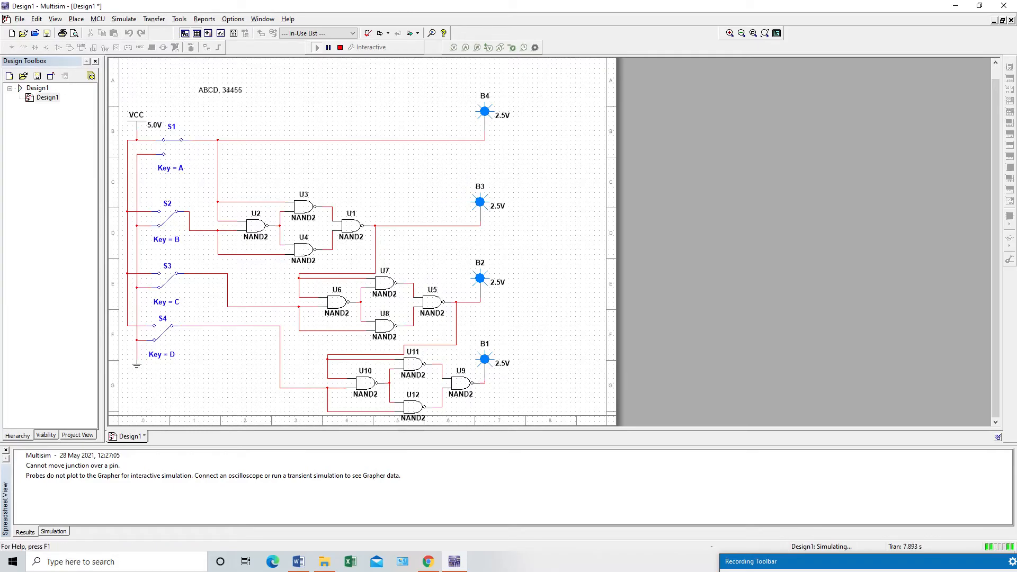